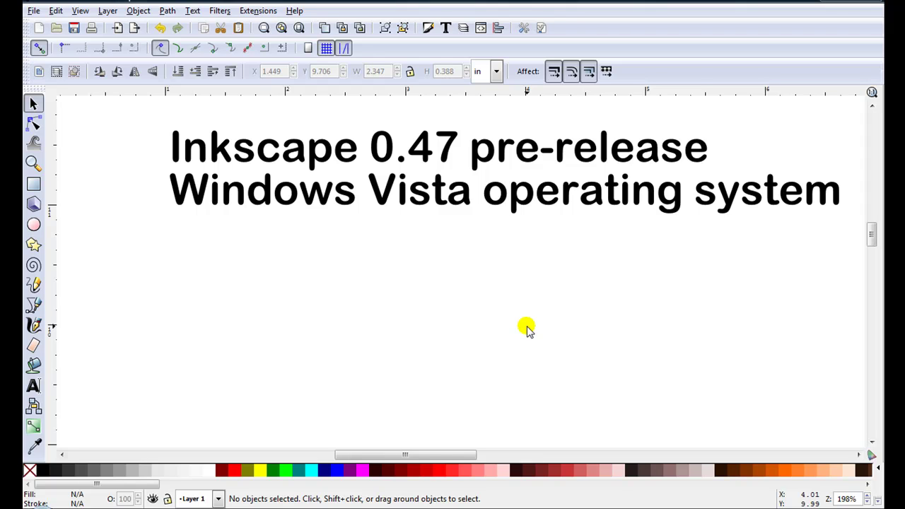
- Move to an empty part of the page and pick the Pencil tool
{"action": "left_click_drag", "start_coordinate": [872, 232], "coordinate": [873, 244]}
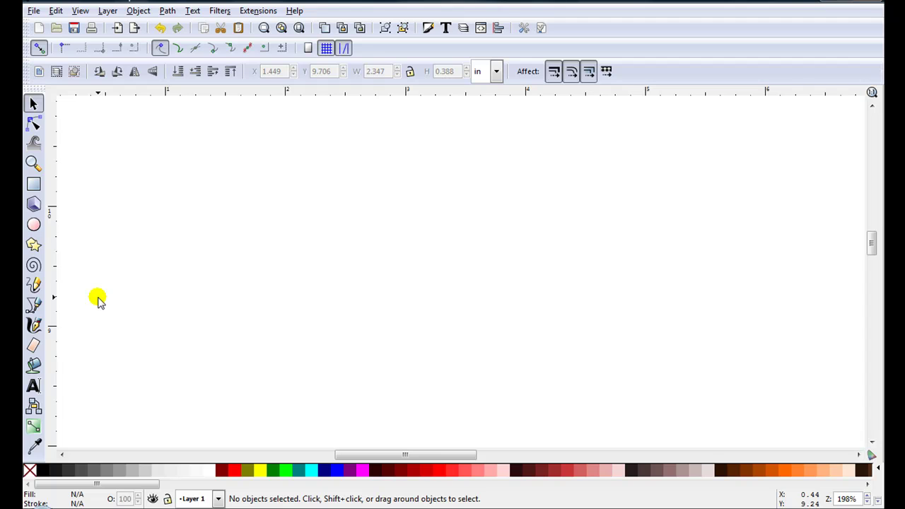
{"action": "left_click", "coordinate": [34, 286]}
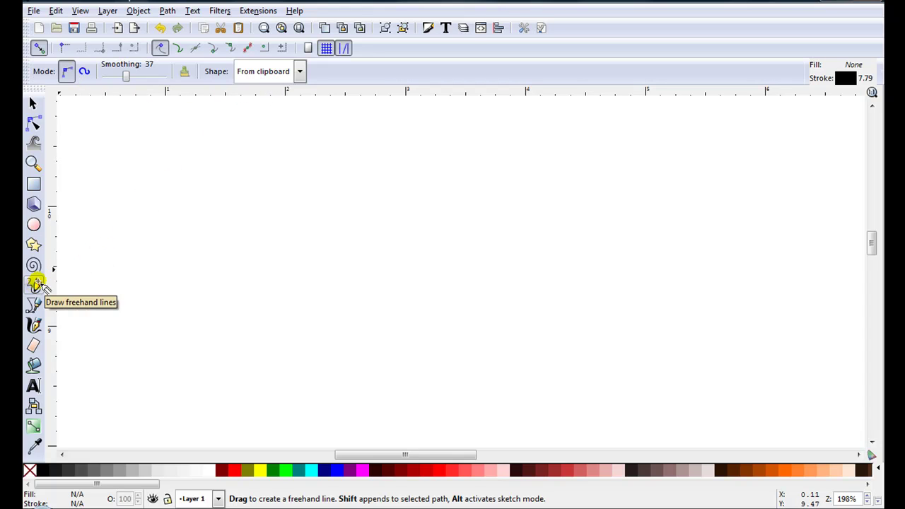
- Write 'Happy Birthday' in Brush Script MT at size 40 on the page
{"action": "left_click", "coordinate": [34, 386]}
{"action": "left_click_drag", "start_coordinate": [180, 227], "coordinate": [185, 231]}
{"action": "left_click", "coordinate": [181, 228]}
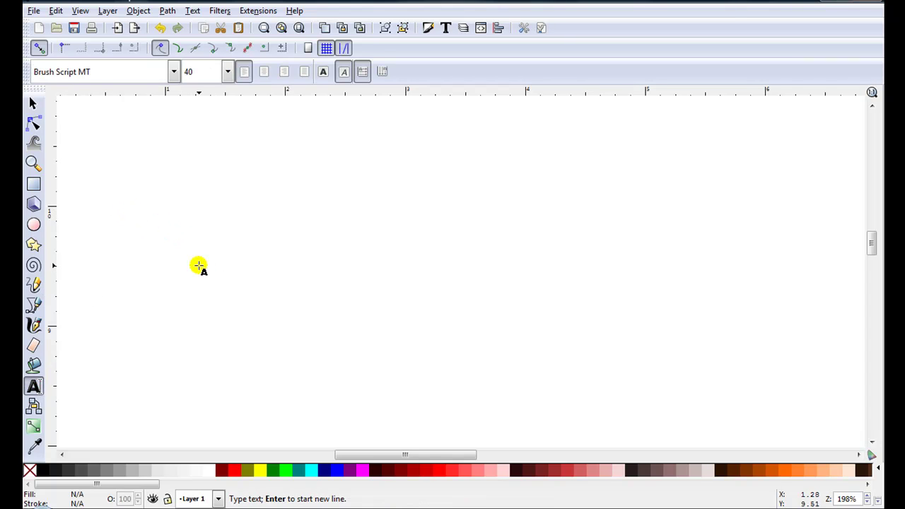
{"action": "type", "text": "Happy B"}
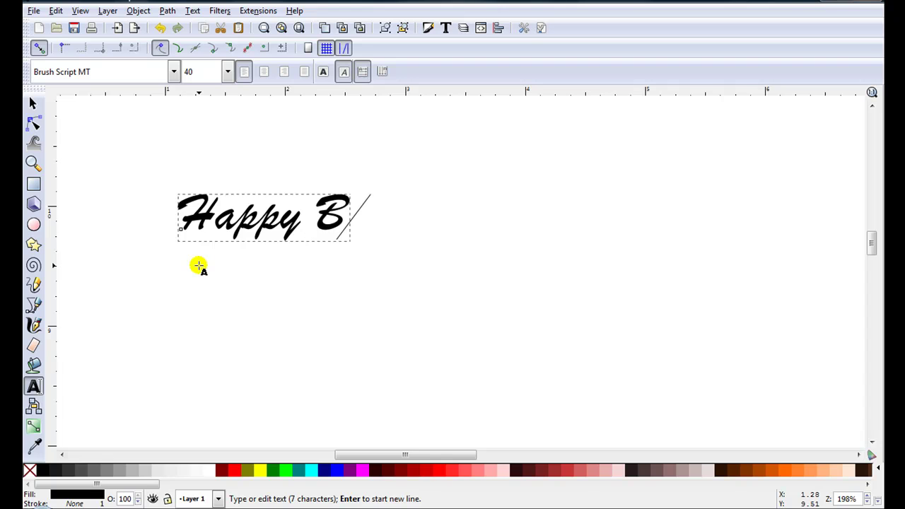
{"action": "type", "text": "irthday"}
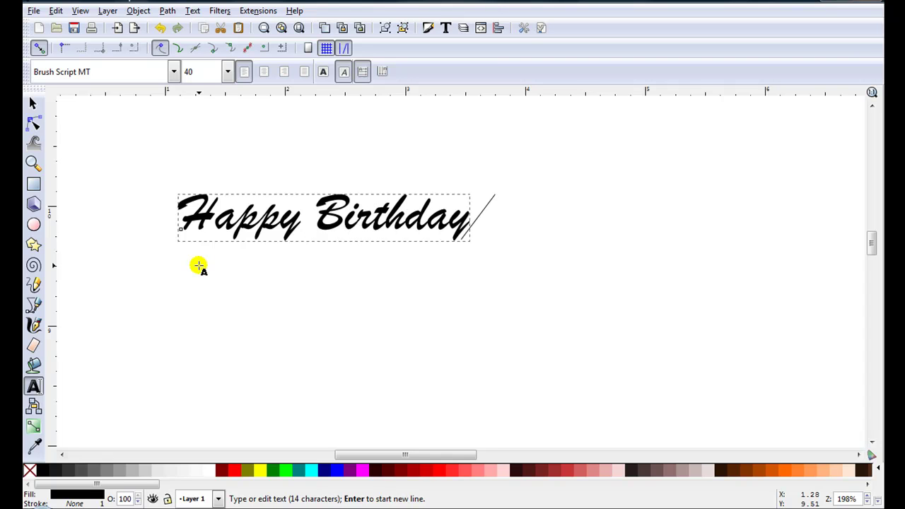
{"action": "scroll", "coordinate": [188, 234], "scroll_direction": "up", "scroll_amount": 1}
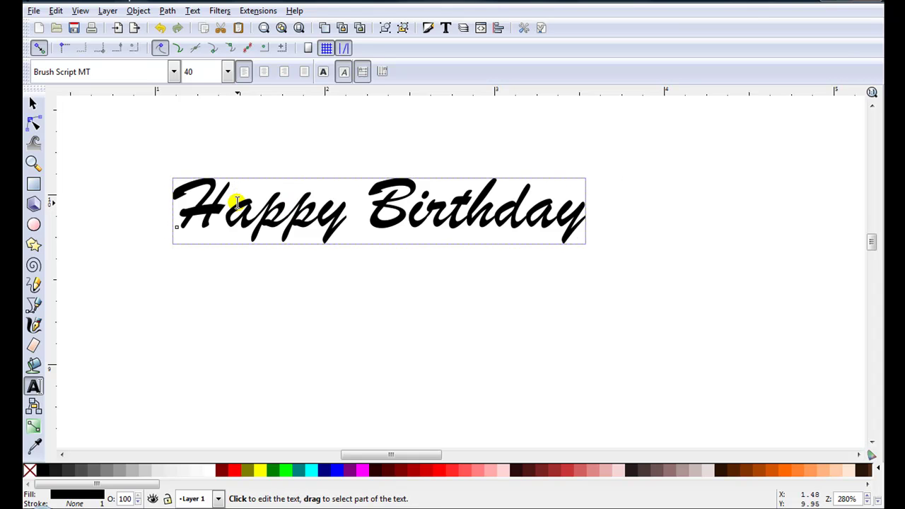
{"action": "scroll", "coordinate": [235, 200], "scroll_direction": "up", "scroll_amount": 2}
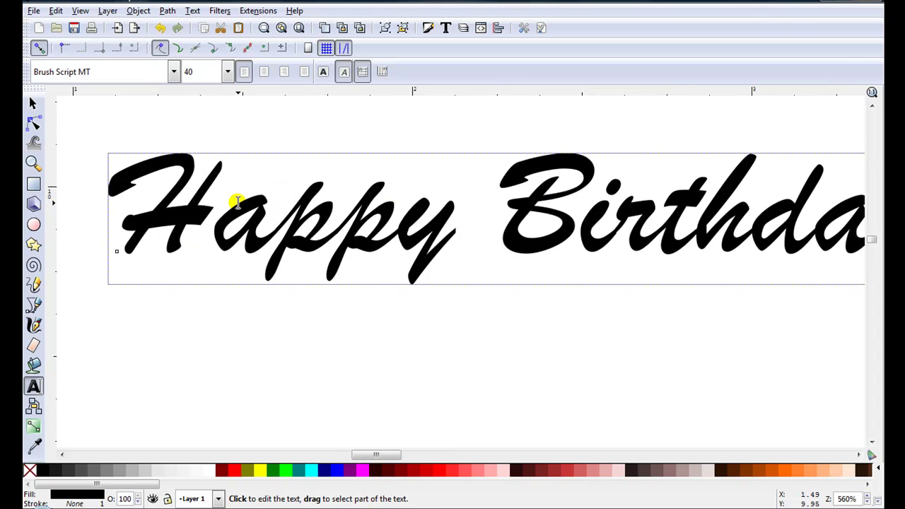
{"action": "scroll", "coordinate": [238, 200], "scroll_direction": "down", "scroll_amount": 2}
{"action": "key", "text": "Escape"}
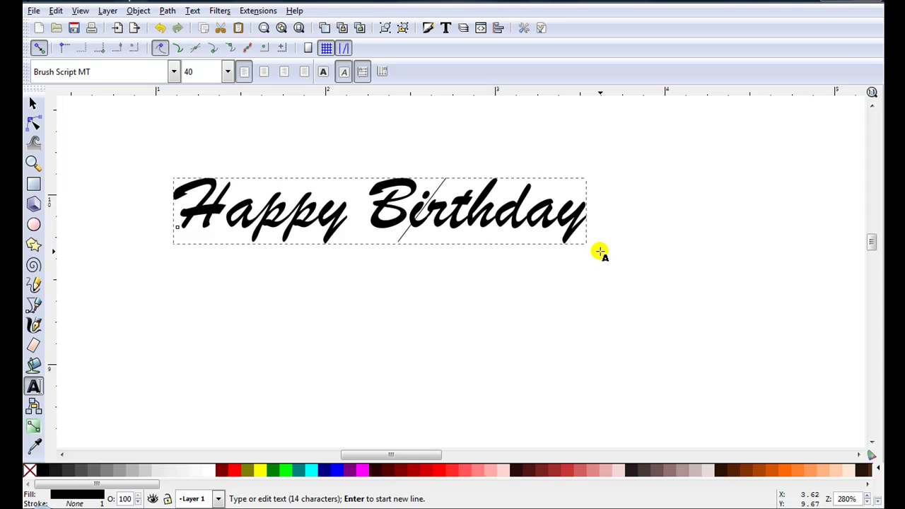
- Kern the letters closer after the B and after the H
{"action": "key", "text": "Left"}
{"action": "key", "text": "Left"}
{"action": "key", "text": "Left"}
{"action": "key", "text": "Left"}
{"action": "key", "text": "Left"}
{"action": "key", "text": "Left"}
{"action": "key", "text": "Left"}
{"action": "key", "text": "alt+Left"}
{"action": "key", "text": "alt+Left"}
{"action": "key", "text": "alt+Left"}
{"action": "key", "text": "alt+Left"}
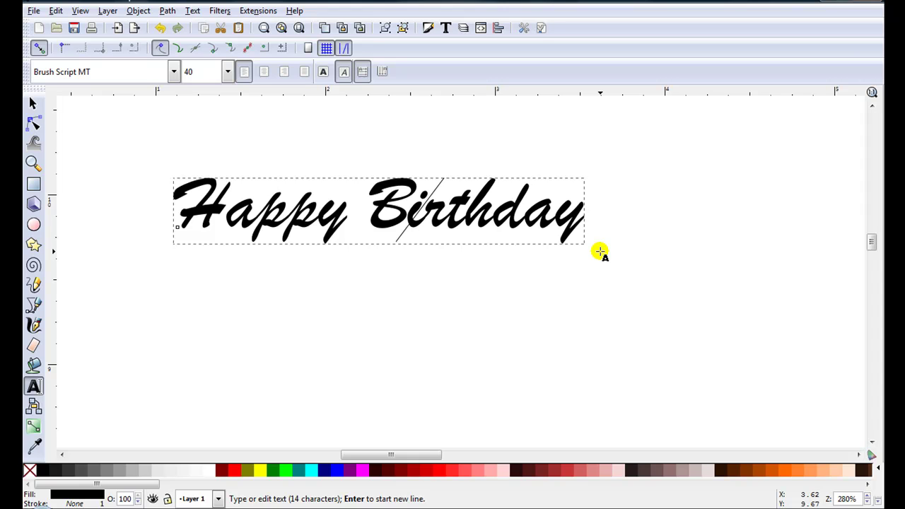
{"action": "key", "text": "alt+Left"}
{"action": "key", "text": "alt+Left"}
{"action": "key", "text": "alt+Left"}
{"action": "key", "text": "alt+Left"}
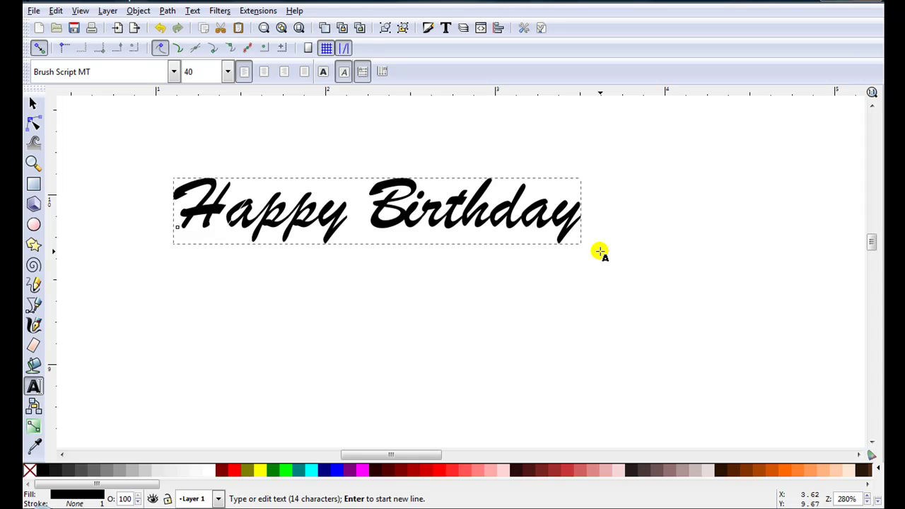
{"action": "key", "text": "alt+Left"}
{"action": "key", "text": "alt+Left"}
{"action": "key", "text": "alt+Left"}
{"action": "key", "text": "alt+Left"}
{"action": "key", "text": "alt+Left"}
{"action": "key", "text": "alt+Left"}
{"action": "key", "text": "alt+Left"}
{"action": "key", "text": "alt+Left"}
{"action": "key", "text": "alt+Left"}
{"action": "key", "text": "alt+Left"}
{"action": "key", "text": "alt+Left"}
{"action": "key", "text": "alt+Left"}
{"action": "key", "text": "alt+Left"}
{"action": "key", "text": "alt+Left"}
{"action": "scroll", "coordinate": [375, 208], "scroll_direction": "up", "scroll_amount": 1}
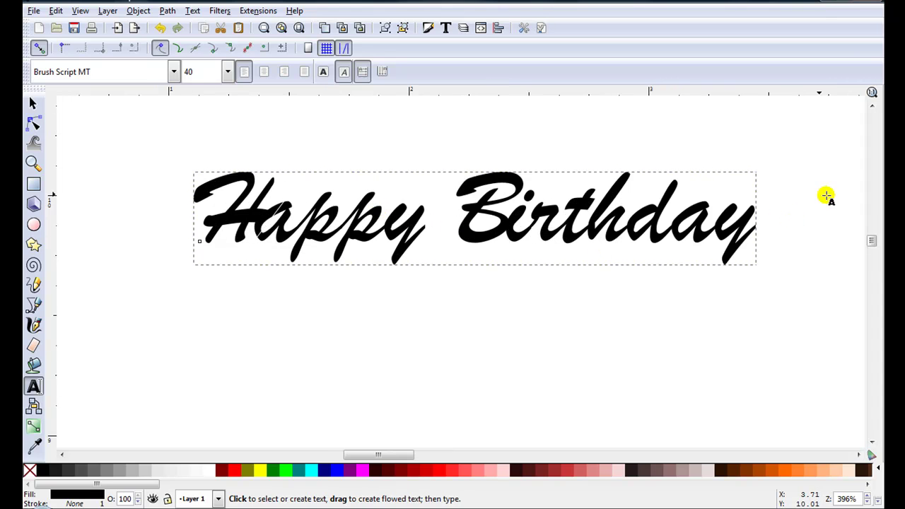
- Move the Happy Birthday text up and left and copy it to the clipboard
{"action": "left_click", "coordinate": [33, 104]}
{"action": "left_click_drag", "start_coordinate": [495, 213], "coordinate": [482, 171]}
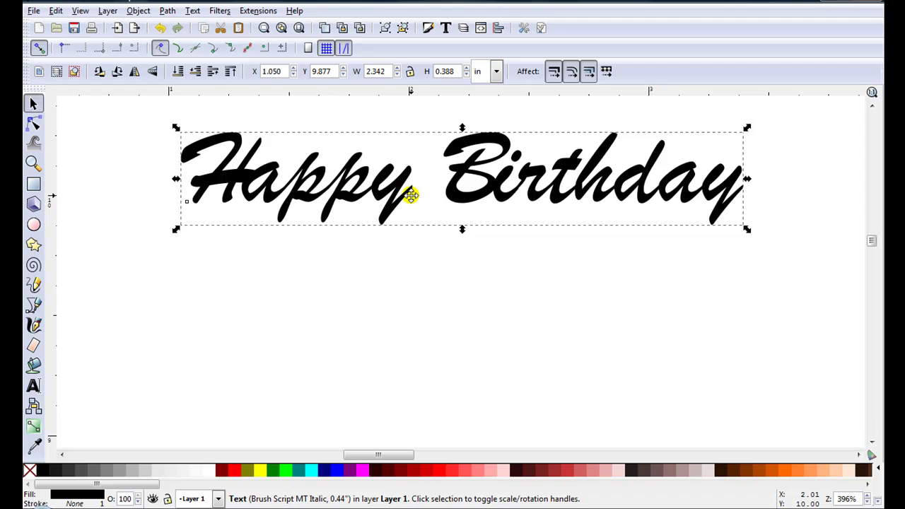
{"action": "right_click", "coordinate": [352, 193]}
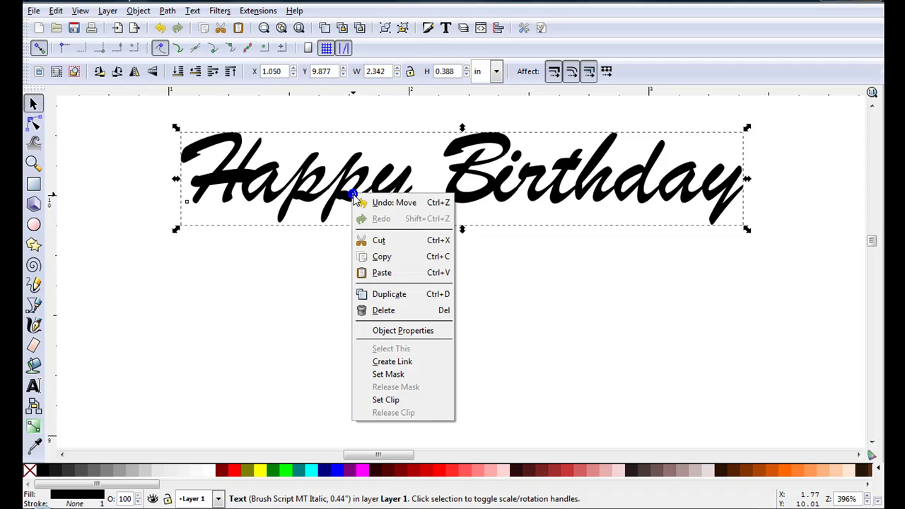
{"action": "left_click", "coordinate": [380, 257]}
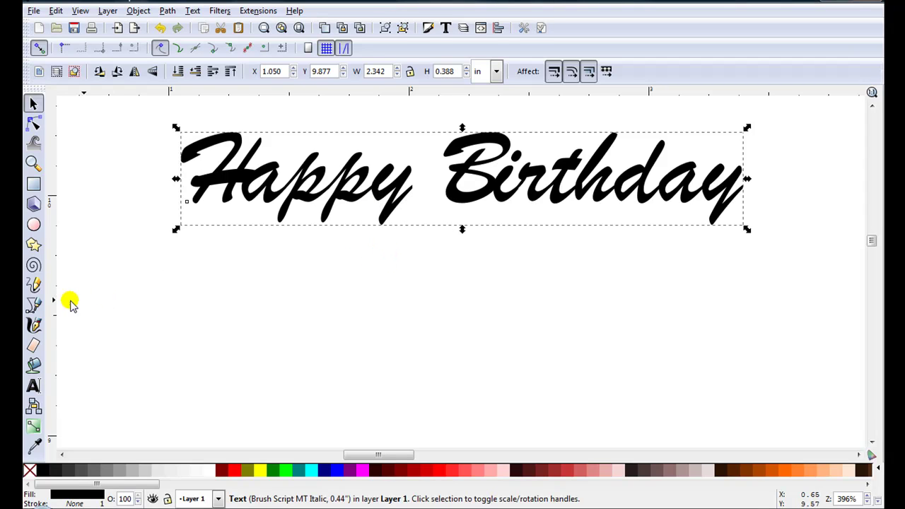
- Draw a trial Pencil stroke using the clipboard shape, then undo it
{"action": "left_click", "coordinate": [33, 286]}
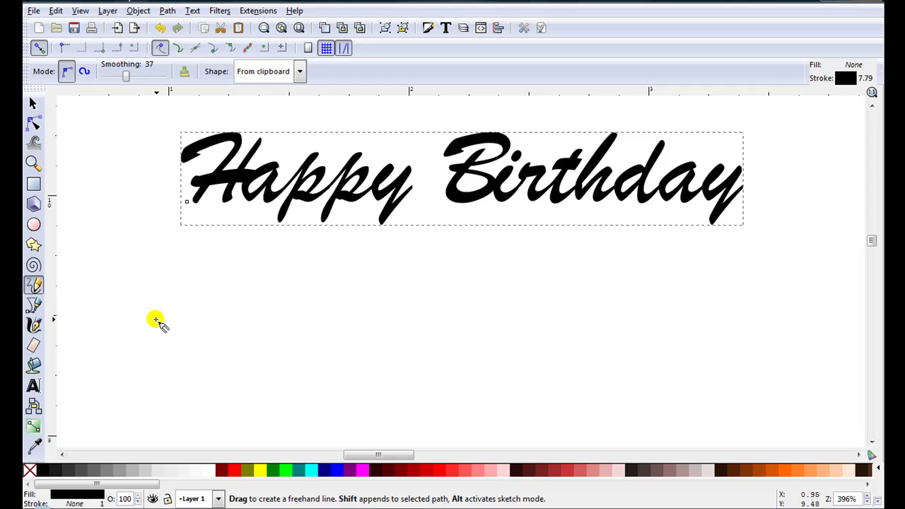
{"action": "mouse_move", "coordinate": [158, 327]}
{"action": "left_mouse_down"}
{"action": "mouse_move", "coordinate": [254, 302]}
{"action": "mouse_move", "coordinate": [336, 324]}
{"action": "mouse_move", "coordinate": [452, 304]}
{"action": "left_mouse_up"}
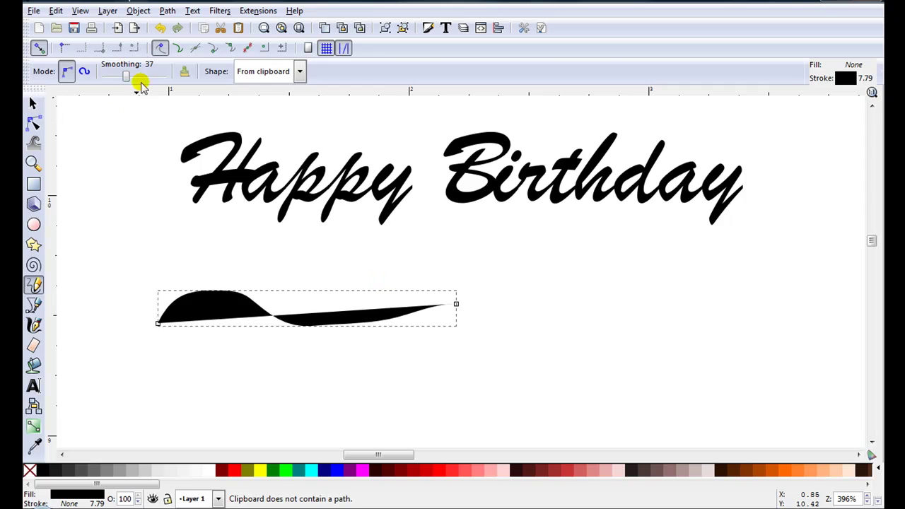
{"action": "left_click", "coordinate": [160, 27]}
- Convert the Happy Birthday text to a path with Object to Path and copy it
{"action": "left_click", "coordinate": [34, 104]}
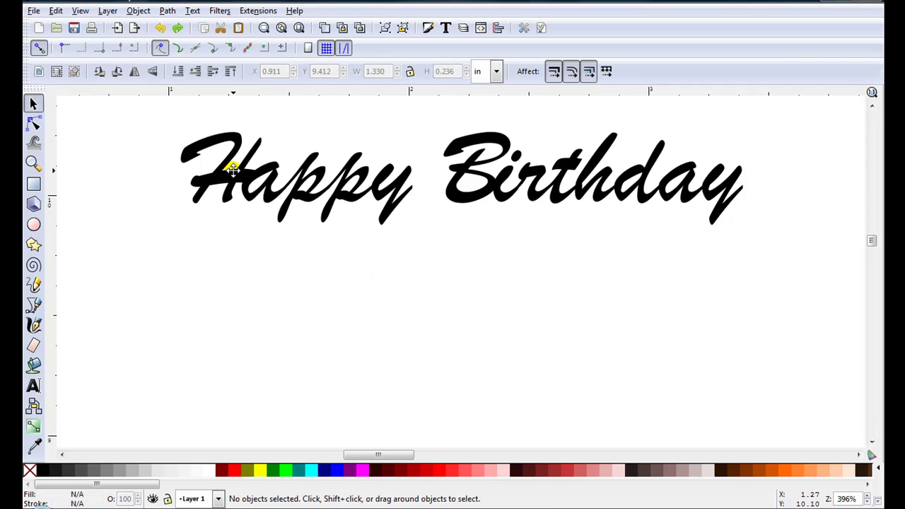
{"action": "left_click", "coordinate": [261, 185]}
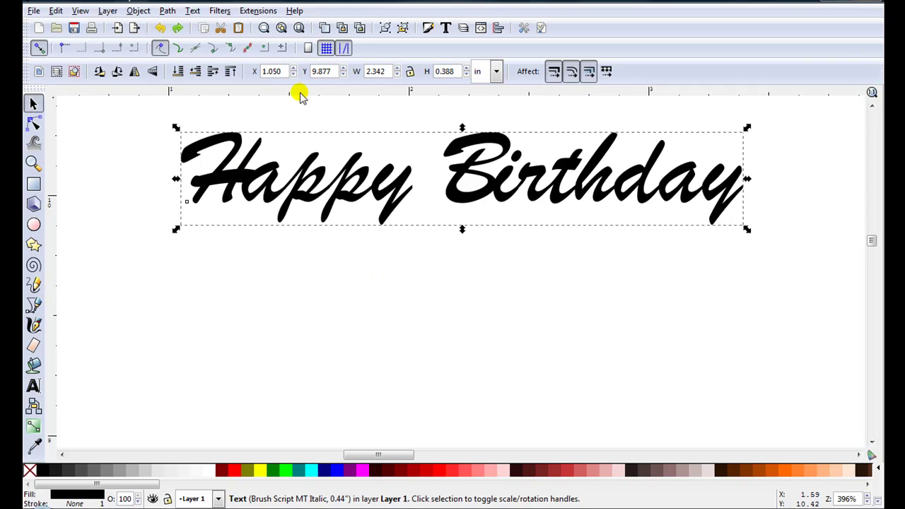
{"action": "left_click", "coordinate": [170, 11]}
{"action": "left_click", "coordinate": [181, 25]}
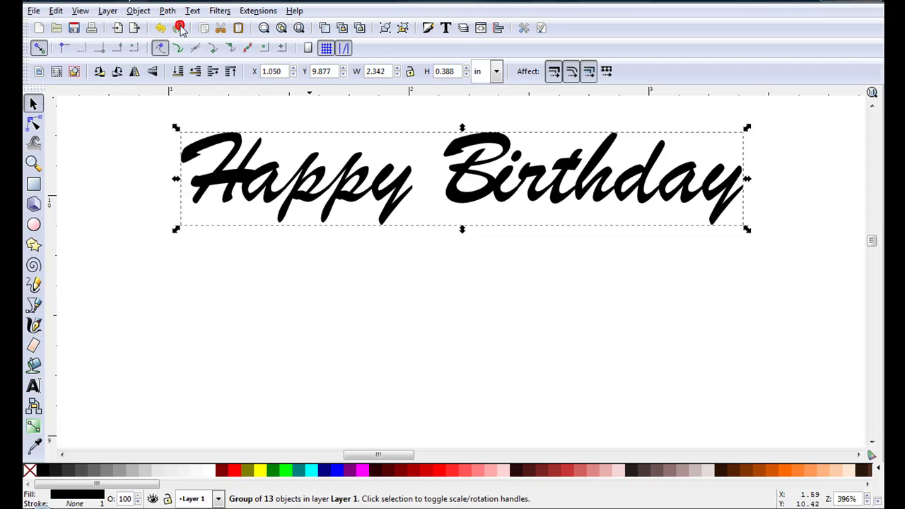
{"action": "right_click", "coordinate": [311, 180]}
{"action": "left_click", "coordinate": [349, 237]}
- Draw two Pencil strokes below the text carrying the copied lettering
{"action": "left_click", "coordinate": [33, 285]}
{"action": "mouse_move", "coordinate": [141, 327]}
{"action": "left_mouse_down"}
{"action": "mouse_move", "coordinate": [325, 312]}
{"action": "mouse_move", "coordinate": [488, 331]}
{"action": "mouse_move", "coordinate": [592, 320]}
{"action": "left_mouse_up"}
{"action": "left_click_drag", "start_coordinate": [570, 384], "coordinate": [632, 412]}
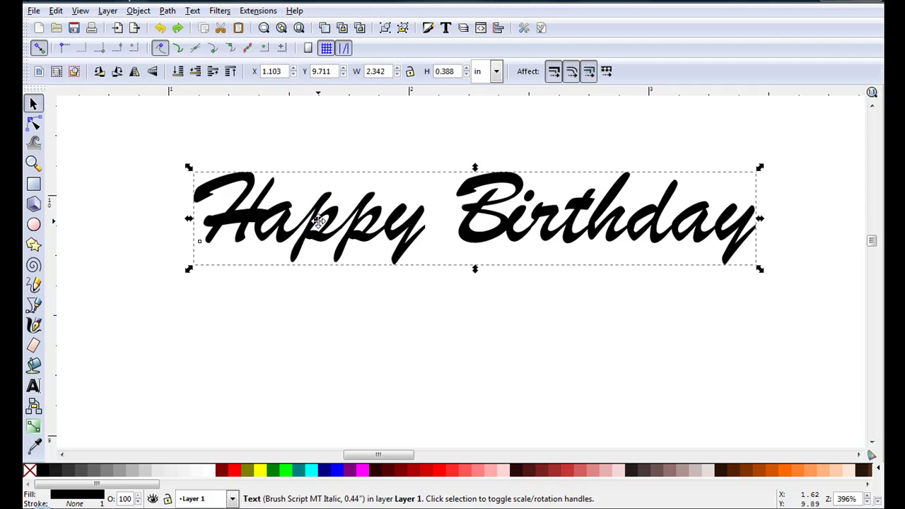
- Select the whole Happy Birthday object and combine its lettering with Path > Union
{"action": "double_click", "coordinate": [318, 221]}
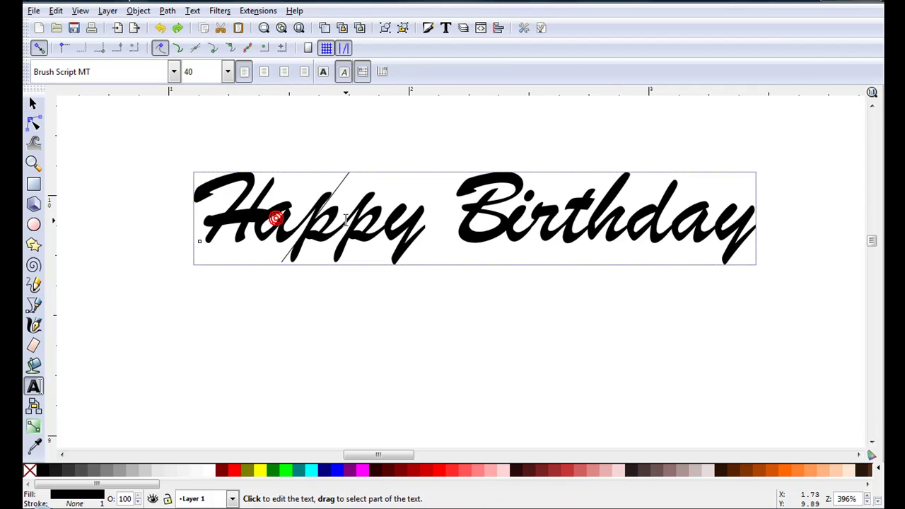
{"action": "left_click", "coordinate": [387, 215]}
{"action": "left_click", "coordinate": [34, 104]}
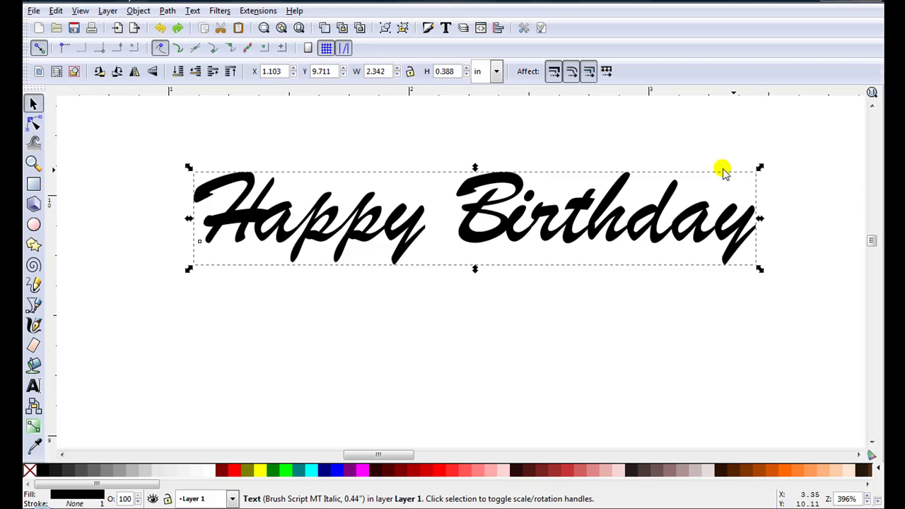
{"action": "left_click", "coordinate": [167, 11]}
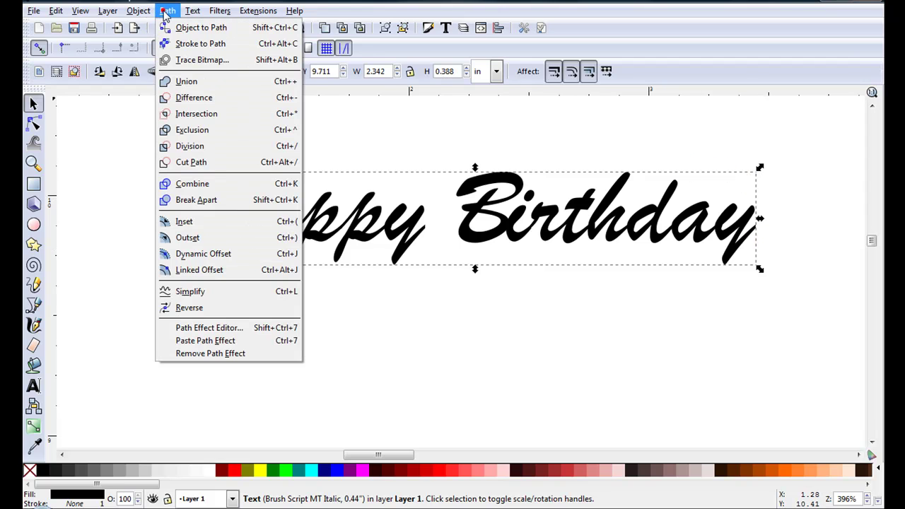
{"action": "left_click", "coordinate": [258, 84]}
{"action": "left_click", "coordinate": [33, 285]}
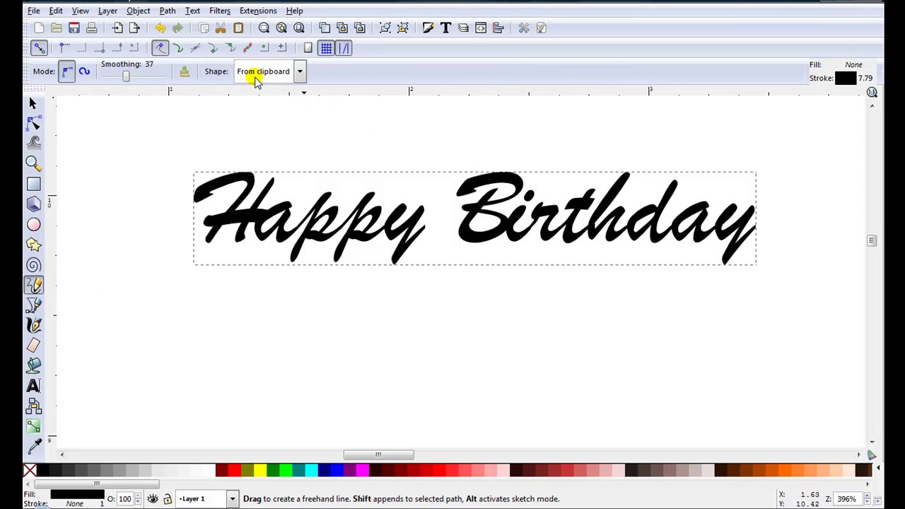
{"action": "left_click", "coordinate": [90, 304]}
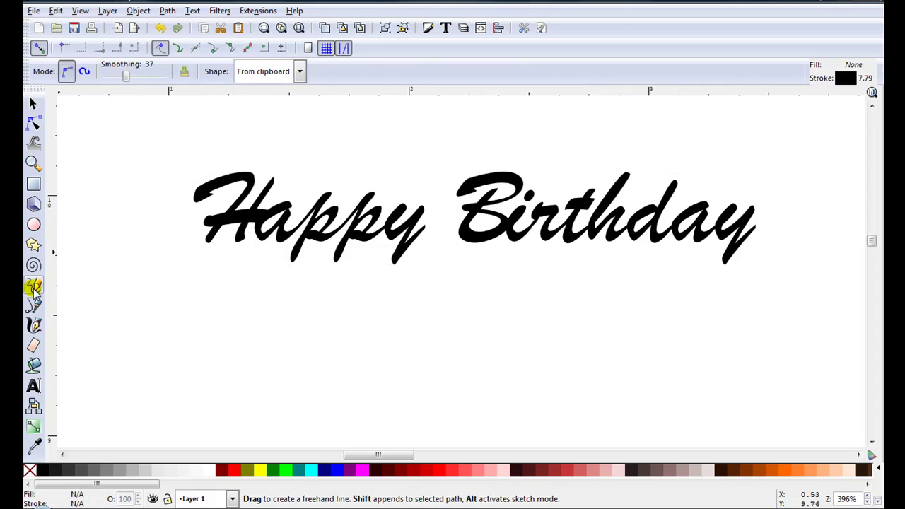
{"action": "mouse_move", "coordinate": [151, 377]}
{"action": "left_mouse_down"}
{"action": "mouse_move", "coordinate": [249, 335]}
{"action": "mouse_move", "coordinate": [359, 387]}
{"action": "mouse_move", "coordinate": [527, 355]}
{"action": "mouse_move", "coordinate": [748, 381]}
{"action": "left_mouse_up"}
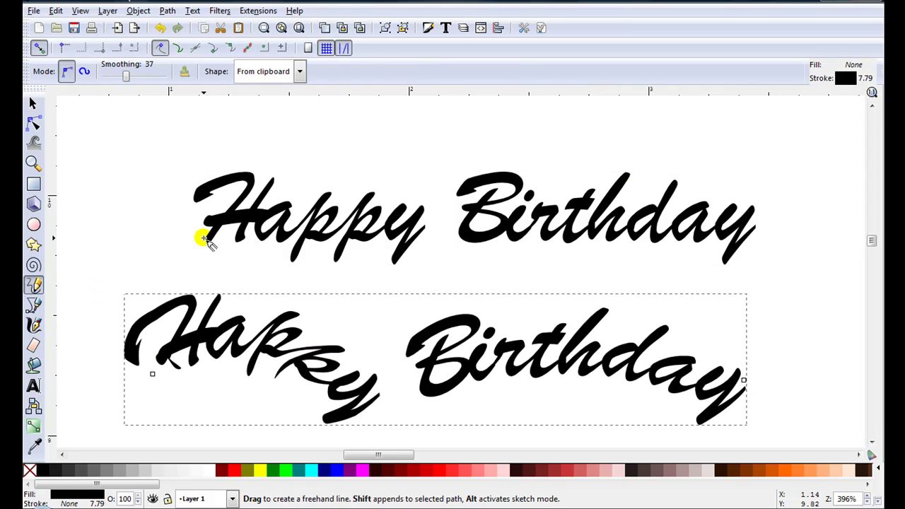
{"action": "key", "text": "ctrl+z"}
{"action": "left_click", "coordinate": [33, 104]}
{"action": "left_click", "coordinate": [71, 121]}
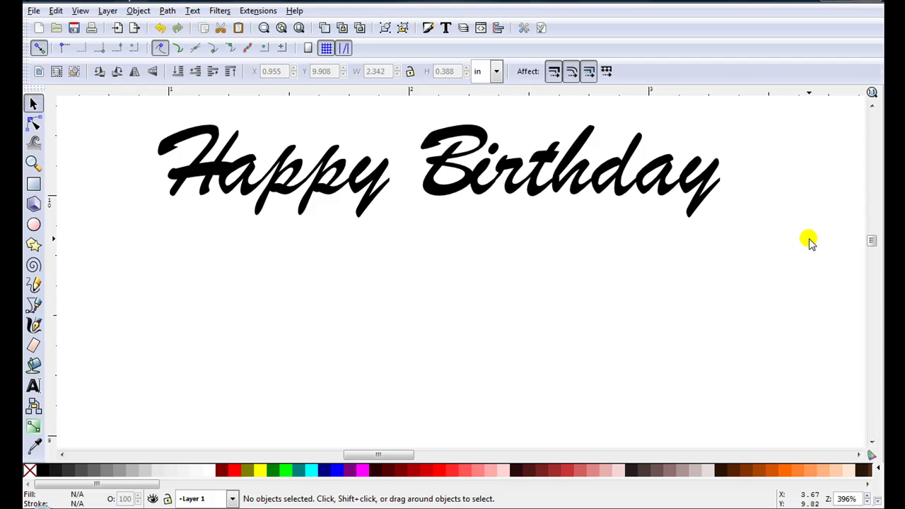
{"action": "key", "text": "minus"}
{"action": "key", "text": "minus"}
{"action": "key", "text": "p"}
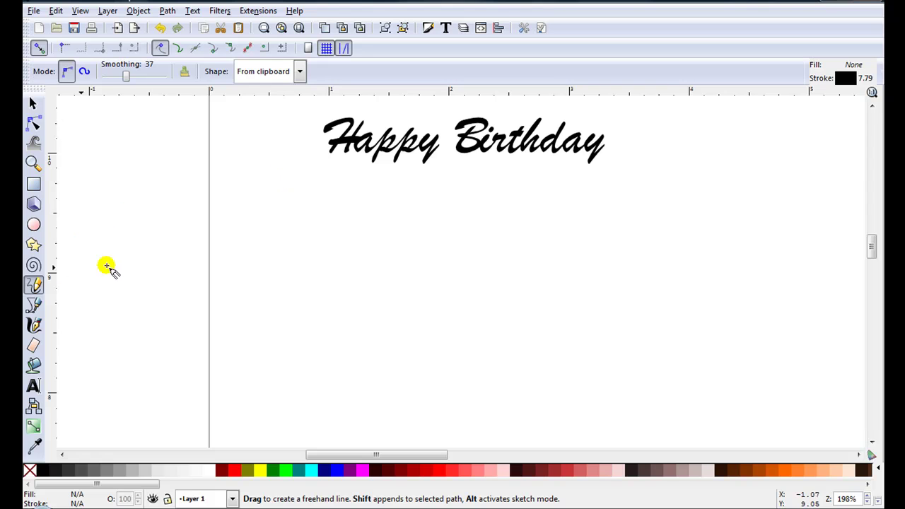
- Draw several freehand curves, each carrying a copy of the Happy Birthday lettering
{"action": "mouse_move", "coordinate": [134, 226]}
{"action": "left_mouse_down"}
{"action": "mouse_move", "coordinate": [330, 208]}
{"action": "mouse_move", "coordinate": [466, 279]}
{"action": "mouse_move", "coordinate": [571, 283]}
{"action": "left_mouse_up"}
{"action": "scroll", "coordinate": [563, 283], "scroll_direction": "down", "scroll_amount": 2}
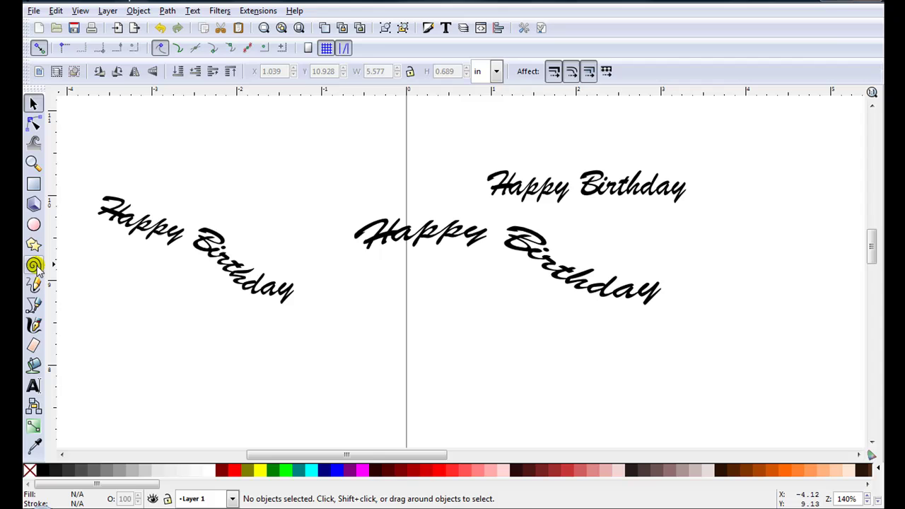
{"action": "key", "text": "p"}
{"action": "mouse_move", "coordinate": [262, 320]}
{"action": "left_mouse_down"}
{"action": "mouse_move", "coordinate": [392, 355]}
{"action": "mouse_move", "coordinate": [463, 331]}
{"action": "left_mouse_up"}
{"action": "mouse_move", "coordinate": [543, 363]}
{"action": "left_mouse_down"}
{"action": "mouse_move", "coordinate": [576, 380]}
{"action": "mouse_move", "coordinate": [733, 360]}
{"action": "left_mouse_up"}
{"action": "mouse_move", "coordinate": [247, 176]}
{"action": "left_mouse_down"}
{"action": "mouse_move", "coordinate": [321, 196]}
{"action": "mouse_move", "coordinate": [436, 161]}
{"action": "left_mouse_up"}
{"action": "scroll", "coordinate": [152, 332], "scroll_direction": "down", "scroll_amount": 1}
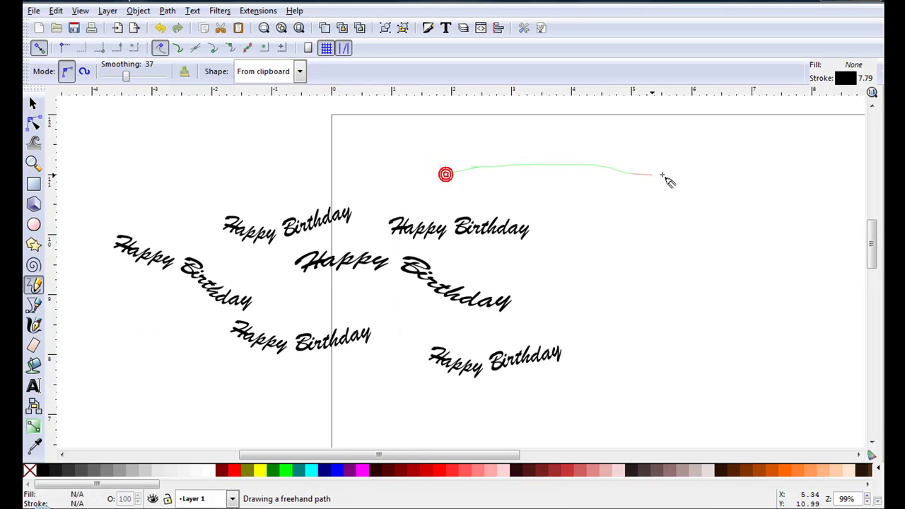
{"action": "left_click_drag", "start_coordinate": [680, 173], "coordinate": [683, 174]}
{"action": "left_click_drag", "start_coordinate": [810, 260], "coordinate": [736, 290]}
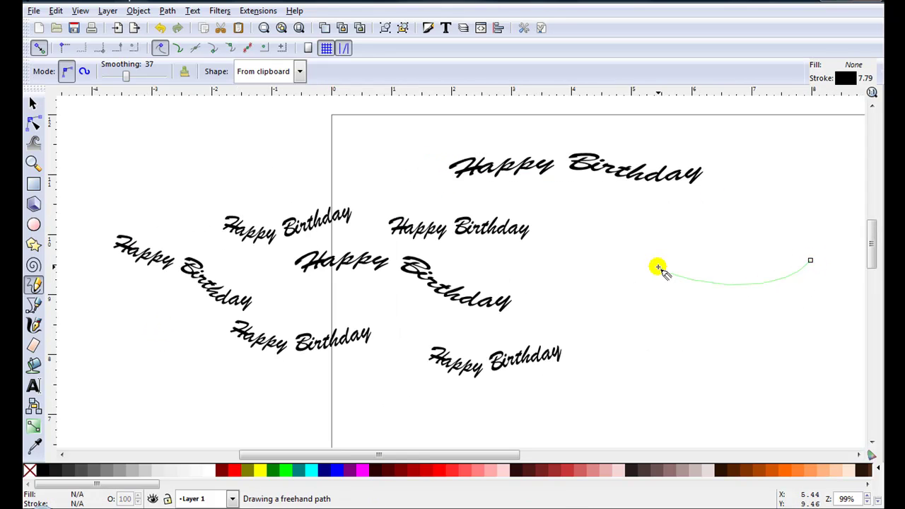
{"action": "left_click_drag", "start_coordinate": [657, 268], "coordinate": [631, 245]}
- Undo the upside-down copy, then draw a large arched curve and a gentler one beneath
{"action": "scroll", "coordinate": [821, 310], "scroll_direction": "up", "scroll_amount": 2}
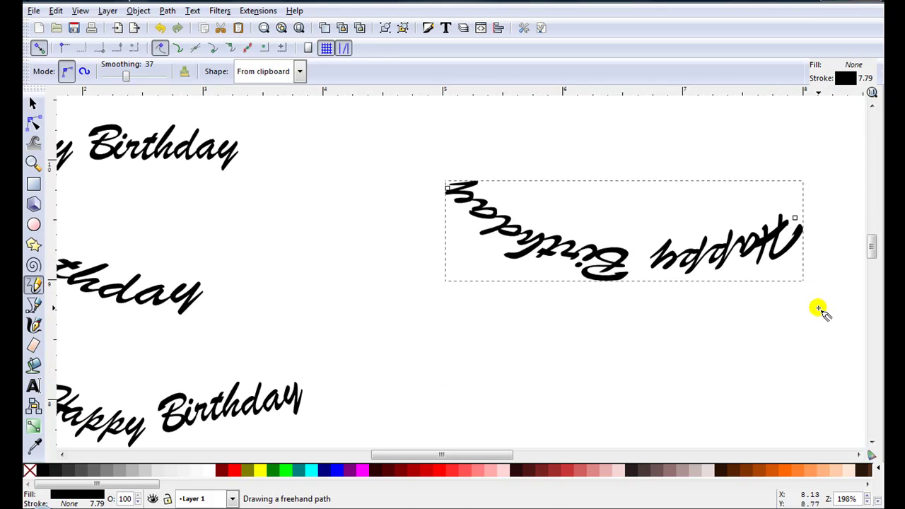
{"action": "key", "text": "ctrl+z"}
{"action": "mouse_move", "coordinate": [396, 302]}
{"action": "left_mouse_down"}
{"action": "mouse_move", "coordinate": [462, 227]}
{"action": "mouse_move", "coordinate": [537, 220]}
{"action": "mouse_move", "coordinate": [590, 239]}
{"action": "mouse_move", "coordinate": [757, 236]}
{"action": "mouse_move", "coordinate": [779, 214]}
{"action": "left_mouse_up"}
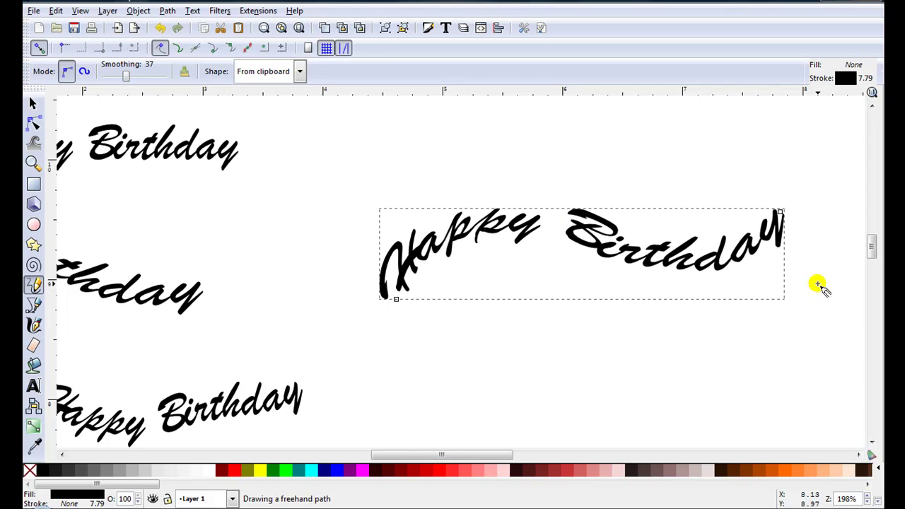
{"action": "scroll", "coordinate": [813, 288], "scroll_direction": "up", "scroll_amount": 1}
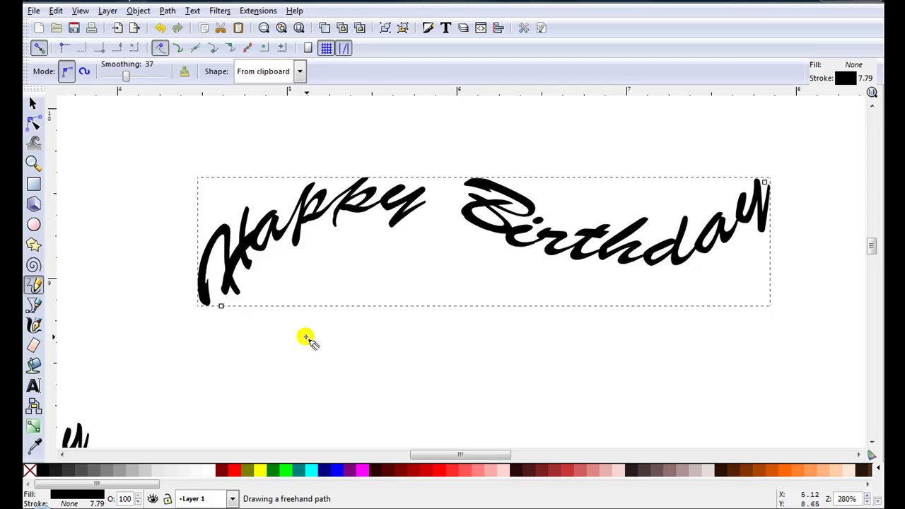
{"action": "mouse_move", "coordinate": [306, 336]}
{"action": "left_mouse_down"}
{"action": "mouse_move", "coordinate": [377, 316]}
{"action": "mouse_move", "coordinate": [600, 321]}
{"action": "left_mouse_up"}
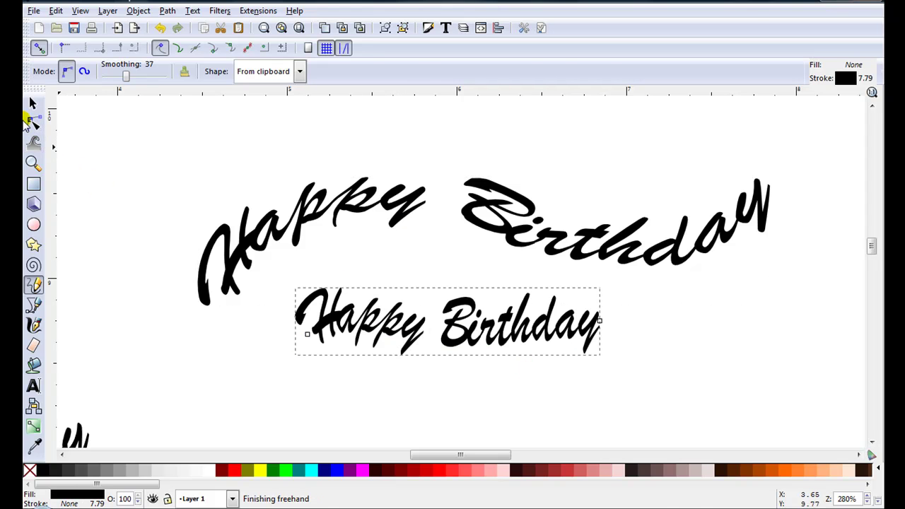
- Arch the smaller copy's guide path by raising its middle node, then delete that node
{"action": "left_click", "coordinate": [32, 121]}
{"action": "key", "text": "3"}
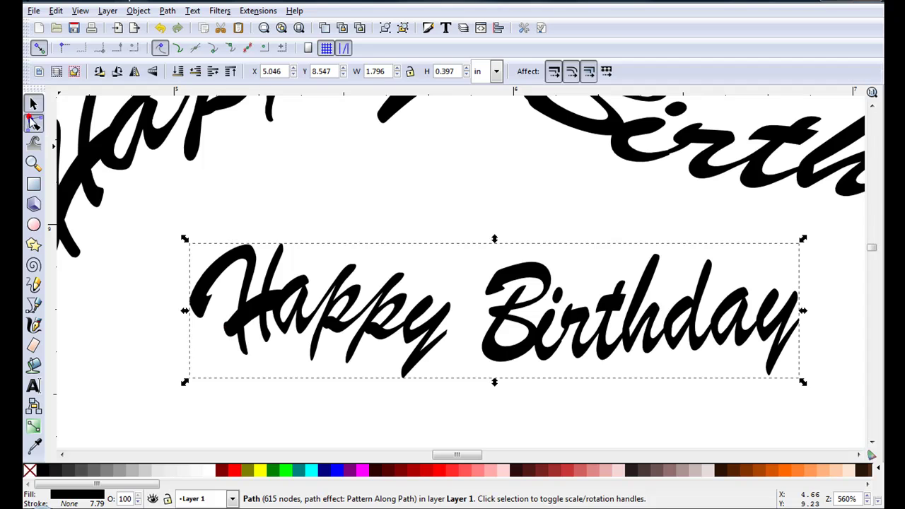
{"action": "left_click", "coordinate": [32, 122]}
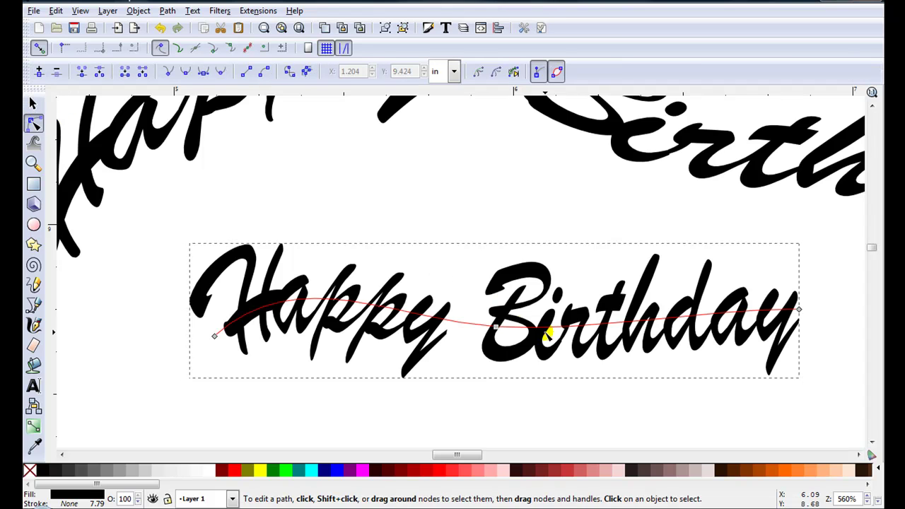
{"action": "left_click_drag", "start_coordinate": [520, 327], "coordinate": [519, 253]}
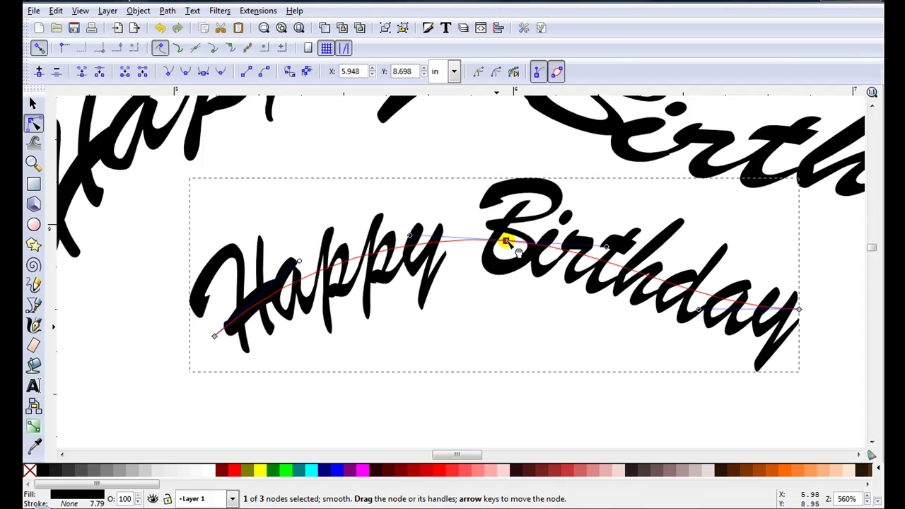
{"action": "left_click", "coordinate": [478, 225]}
{"action": "key", "text": "Delete"}
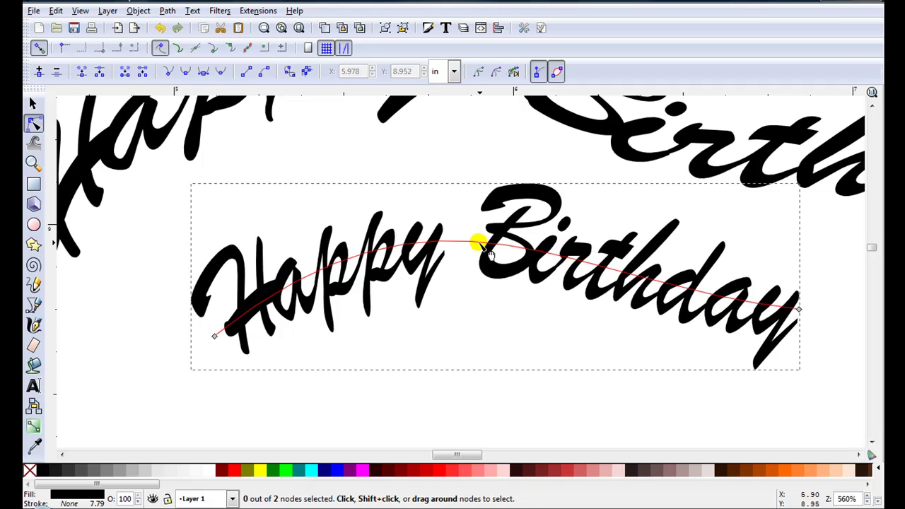
{"action": "left_click_drag", "start_coordinate": [485, 251], "coordinate": [467, 247]}
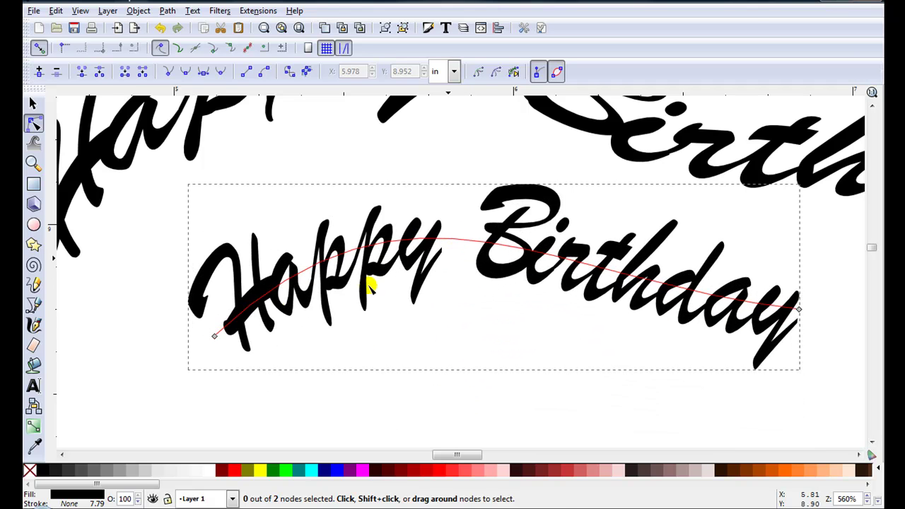
- Add two nodes so Birthday slopes downward, then move the lettering to X 5.002, Y 8.453 in
{"action": "left_click_drag", "start_coordinate": [215, 335], "coordinate": [211, 336]}
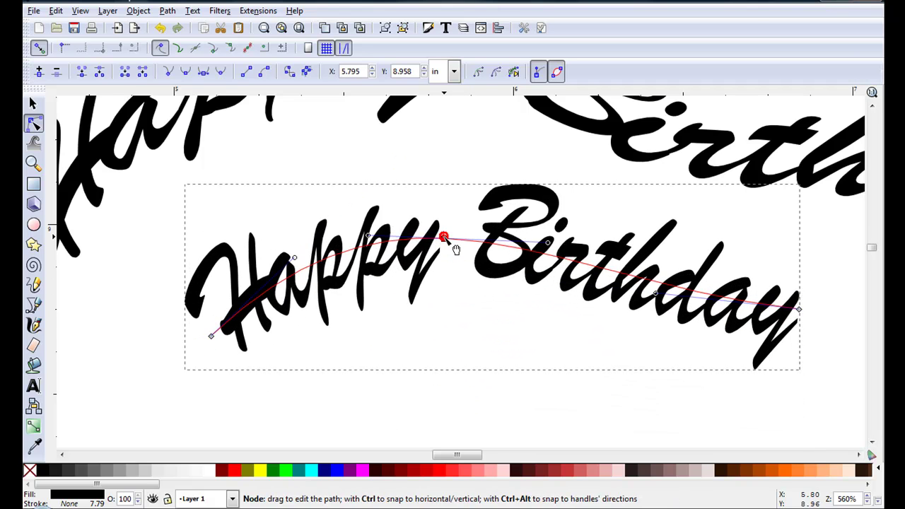
{"action": "double_click", "coordinate": [444, 239]}
{"action": "double_click", "coordinate": [543, 255]}
{"action": "left_click_drag", "start_coordinate": [544, 264], "coordinate": [516, 248]}
{"action": "left_click", "coordinate": [471, 261]}
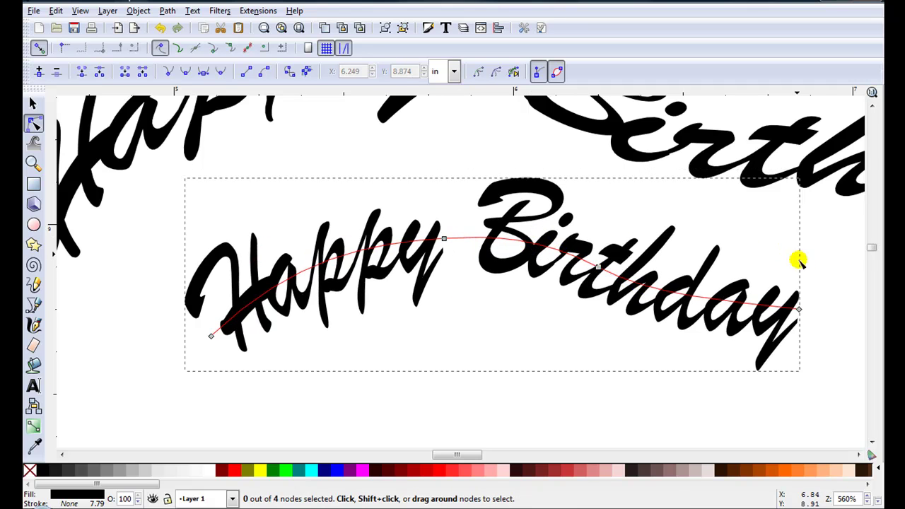
{"action": "scroll", "coordinate": [870, 255], "scroll_direction": "down", "scroll_amount": 3}
{"action": "key", "text": "s"}
{"action": "mouse_move", "coordinate": [259, 173]}
{"action": "left_mouse_down"}
{"action": "mouse_move", "coordinate": [247, 185]}
{"action": "mouse_move", "coordinate": [249, 218]}
{"action": "left_mouse_up"}
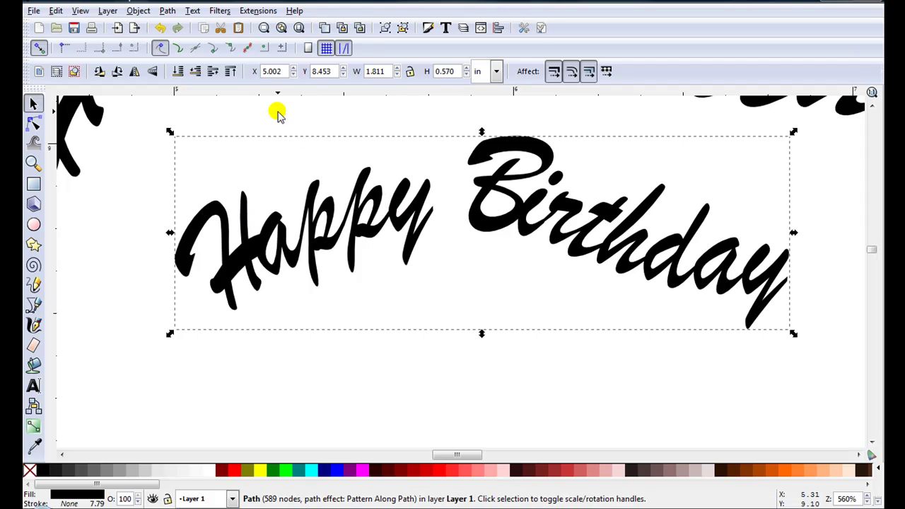
- Bake the arched lettering into a plain 593-node path and inspect its nodes
{"action": "left_click", "coordinate": [166, 11]}
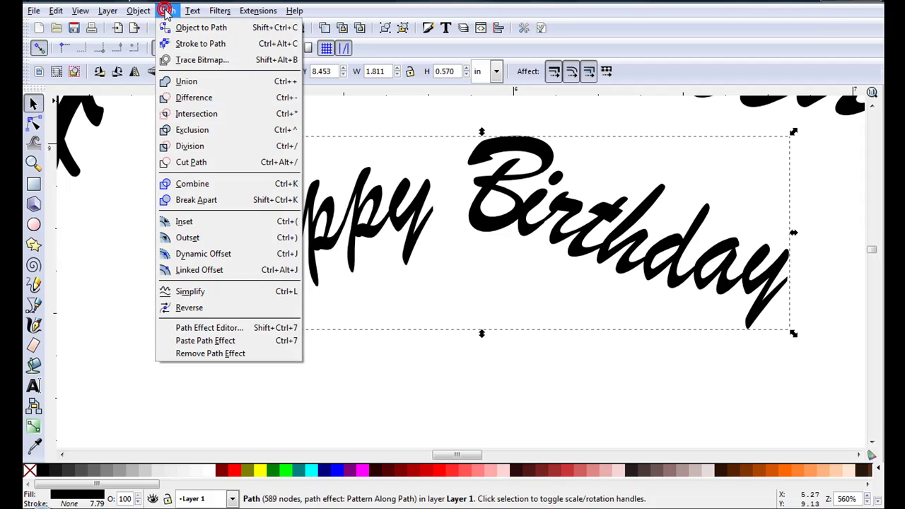
{"action": "left_click", "coordinate": [197, 27]}
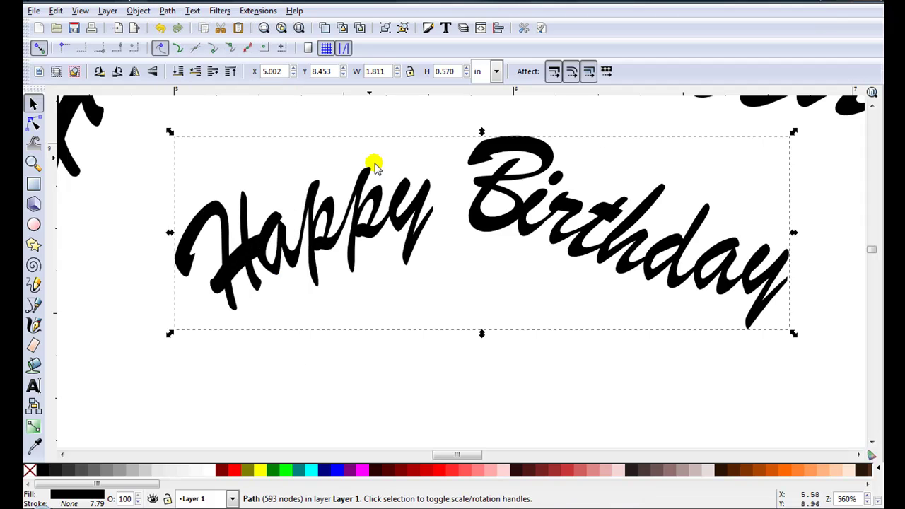
{"action": "double_click", "coordinate": [410, 205]}
{"action": "left_click", "coordinate": [410, 205]}
{"action": "scroll", "coordinate": [477, 242], "scroll_direction": "up", "scroll_amount": 2}
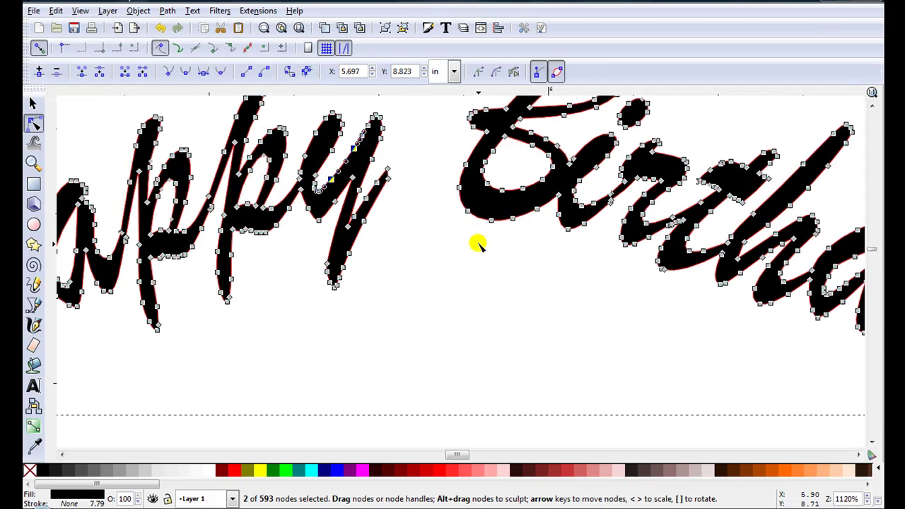
{"action": "scroll", "coordinate": [314, 233], "scroll_direction": "up", "scroll_amount": 2}
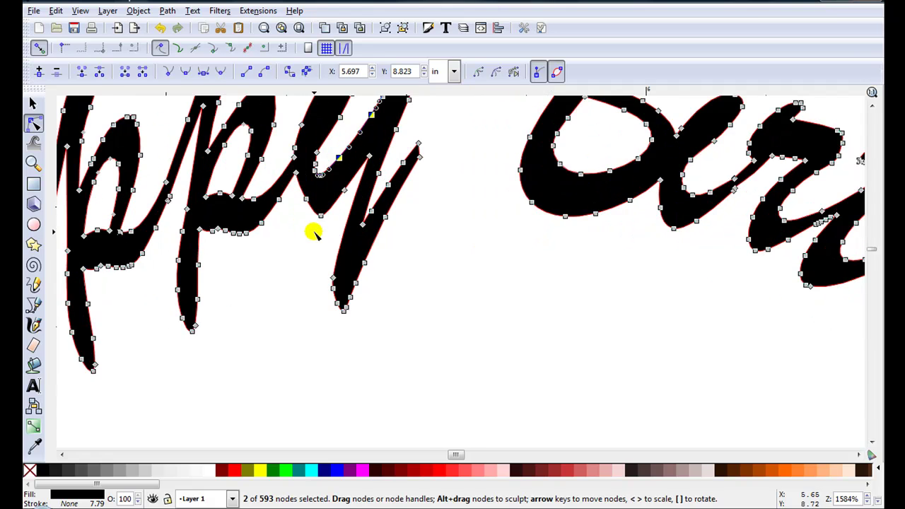
{"action": "scroll", "coordinate": [314, 233], "scroll_direction": "down", "scroll_amount": 4}
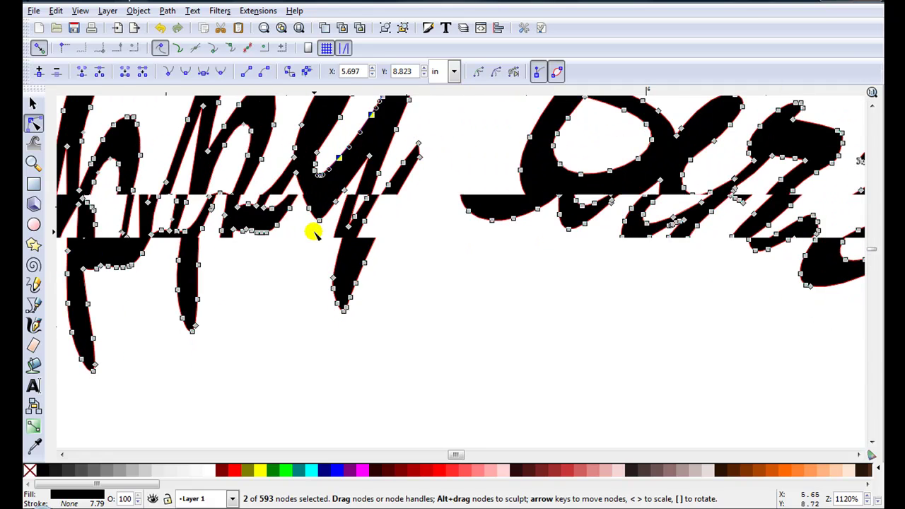
{"action": "scroll", "coordinate": [313, 234], "scroll_direction": "down", "scroll_amount": 1}
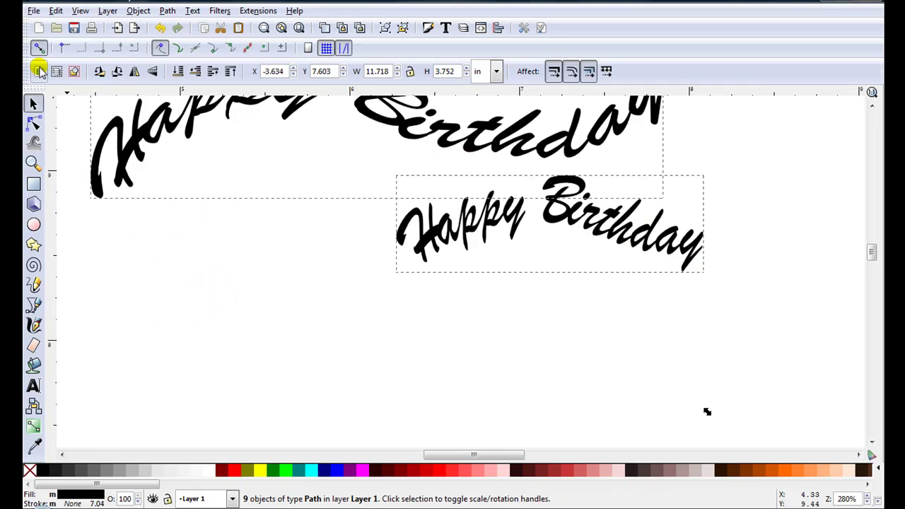
- Delete both selected copies, set the Pencil to Spiro mode and draw a sweeping Happy Birthday curve
{"action": "key", "text": "Delete"}
{"action": "left_click", "coordinate": [34, 285]}
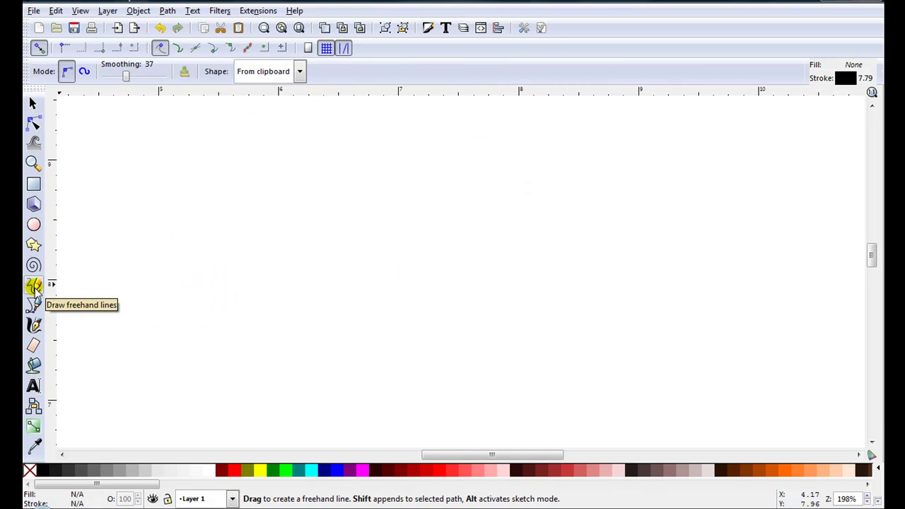
{"action": "left_click", "coordinate": [85, 72]}
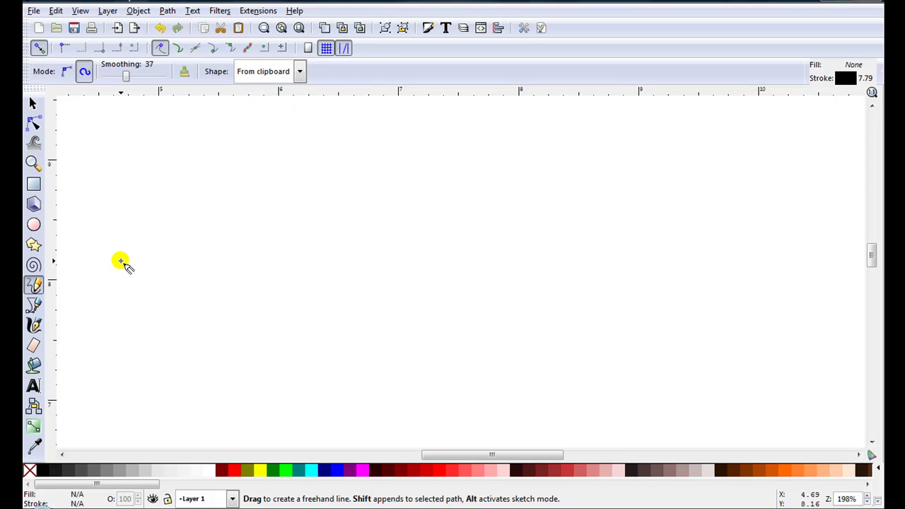
{"action": "mouse_move", "coordinate": [121, 261]}
{"action": "left_mouse_down"}
{"action": "mouse_move", "coordinate": [155, 212]}
{"action": "mouse_move", "coordinate": [335, 219]}
{"action": "mouse_move", "coordinate": [410, 265]}
{"action": "mouse_move", "coordinate": [567, 241]}
{"action": "mouse_move", "coordinate": [636, 201]}
{"action": "left_mouse_up"}
- Draw more Happy Birthday spiro curves, undoing the upside-down one
{"action": "scroll", "coordinate": [637, 206], "scroll_direction": "down", "scroll_amount": 2}
{"action": "mouse_move", "coordinate": [148, 212]}
{"action": "left_mouse_down"}
{"action": "mouse_move", "coordinate": [248, 221]}
{"action": "mouse_move", "coordinate": [470, 324]}
{"action": "left_mouse_up"}
{"action": "mouse_move", "coordinate": [245, 161]}
{"action": "left_mouse_down"}
{"action": "mouse_move", "coordinate": [404, 149]}
{"action": "mouse_move", "coordinate": [739, 217]}
{"action": "mouse_move", "coordinate": [771, 267]}
{"action": "left_mouse_up"}
{"action": "mouse_move", "coordinate": [725, 301]}
{"action": "left_mouse_down"}
{"action": "mouse_move", "coordinate": [632, 366]}
{"action": "mouse_move", "coordinate": [551, 386]}
{"action": "left_mouse_up"}
{"action": "left_click_drag", "start_coordinate": [721, 373], "coordinate": [679, 347]}
{"action": "key", "text": "ctrl+z"}
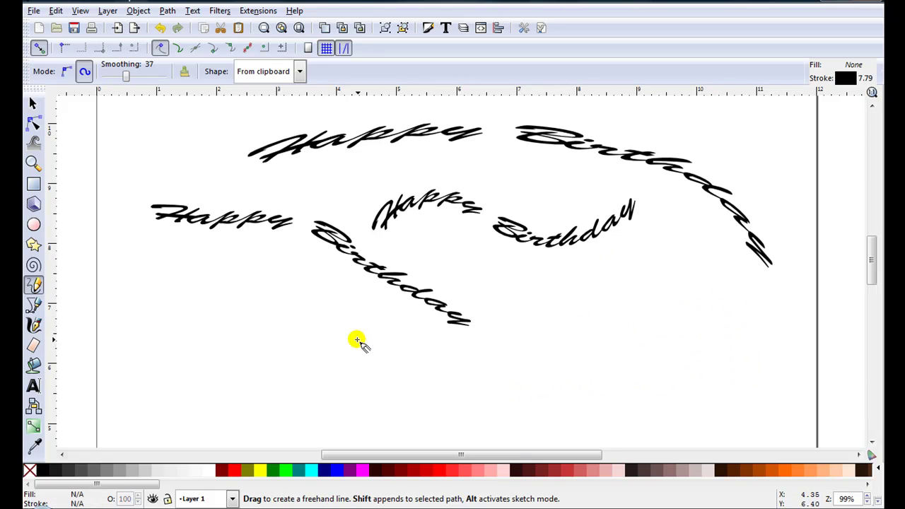
- Draw a long lower curve and a small steep diagonal one, then move the small path up-right
{"action": "left_click", "coordinate": [297, 341]}
{"action": "mouse_move", "coordinate": [454, 382]}
{"action": "left_mouse_down"}
{"action": "mouse_move", "coordinate": [577, 393]}
{"action": "mouse_move", "coordinate": [619, 347]}
{"action": "left_mouse_up"}
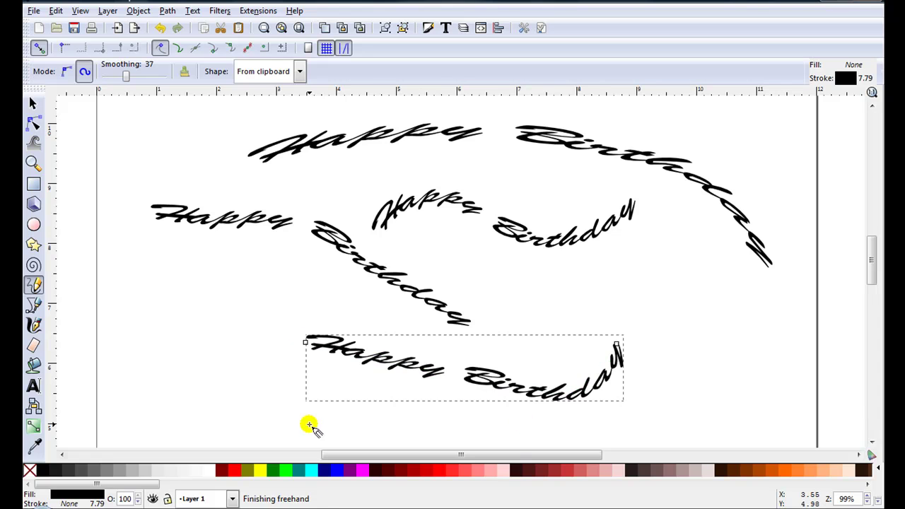
{"action": "left_click", "coordinate": [156, 327]}
{"action": "left_click", "coordinate": [234, 379]}
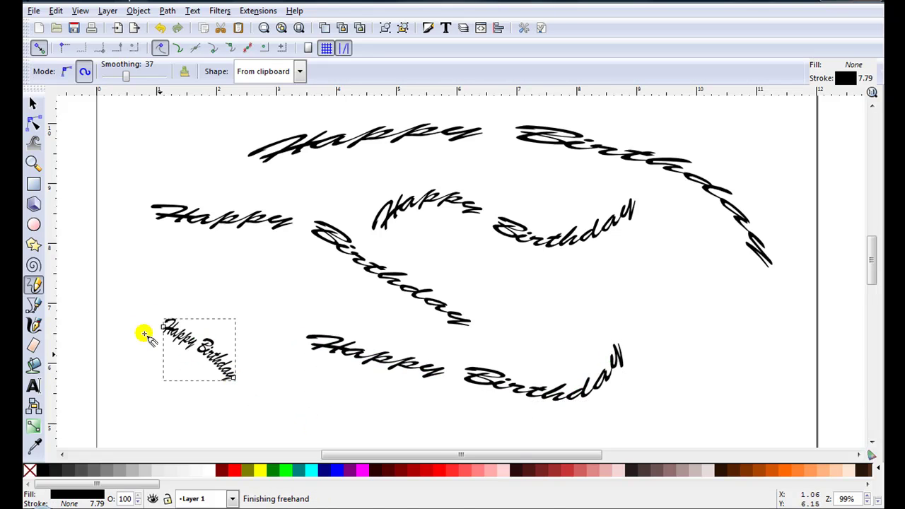
{"action": "scroll", "coordinate": [133, 336], "scroll_direction": "up", "scroll_amount": 4}
{"action": "key", "text": "s"}
{"action": "left_click_drag", "start_coordinate": [318, 278], "coordinate": [400, 208]}
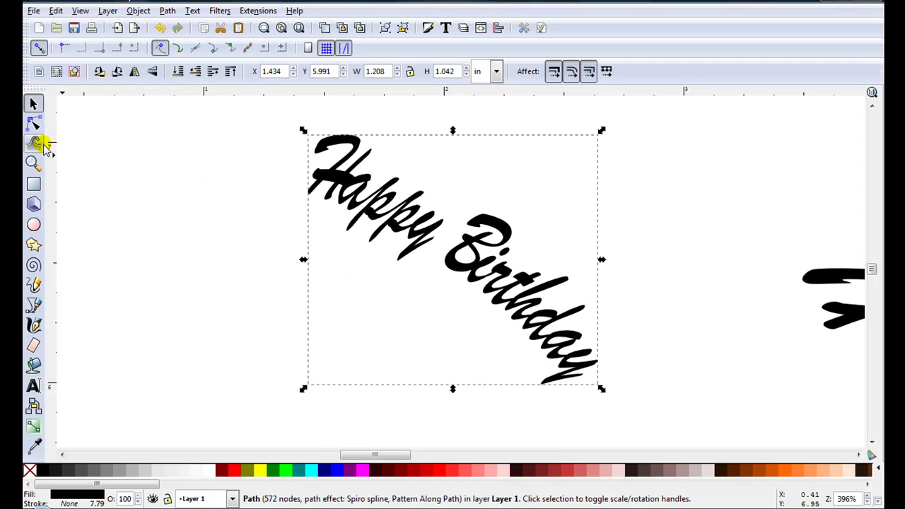
- Drag the guide curve's start down-left and end up-right, bending its middle into a hump
{"action": "left_click", "coordinate": [34, 126]}
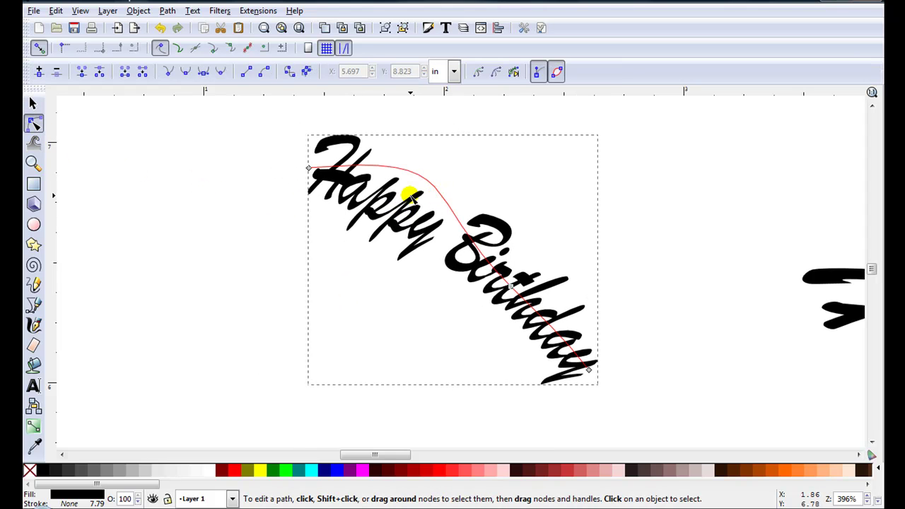
{"action": "left_click_drag", "start_coordinate": [308, 174], "coordinate": [119, 285]}
{"action": "left_click_drag", "start_coordinate": [591, 371], "coordinate": [733, 159]}
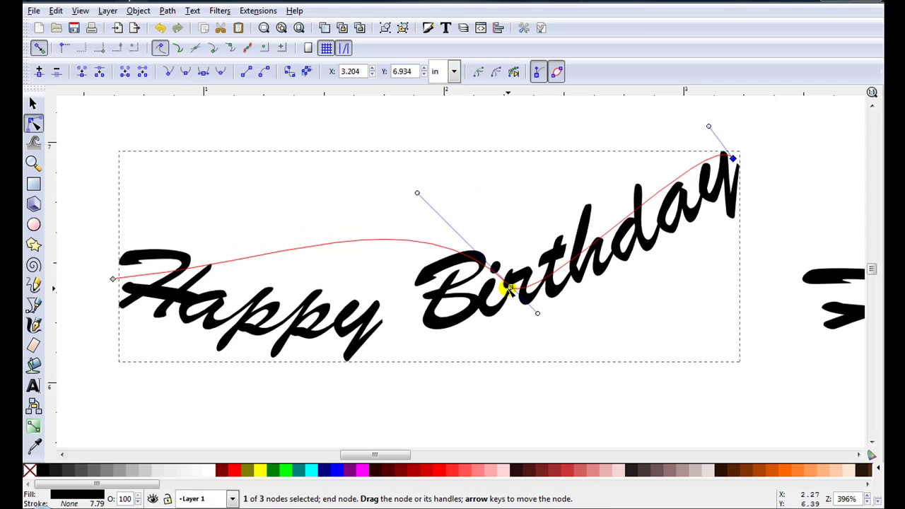
{"action": "left_click_drag", "start_coordinate": [357, 244], "coordinate": [436, 185]}
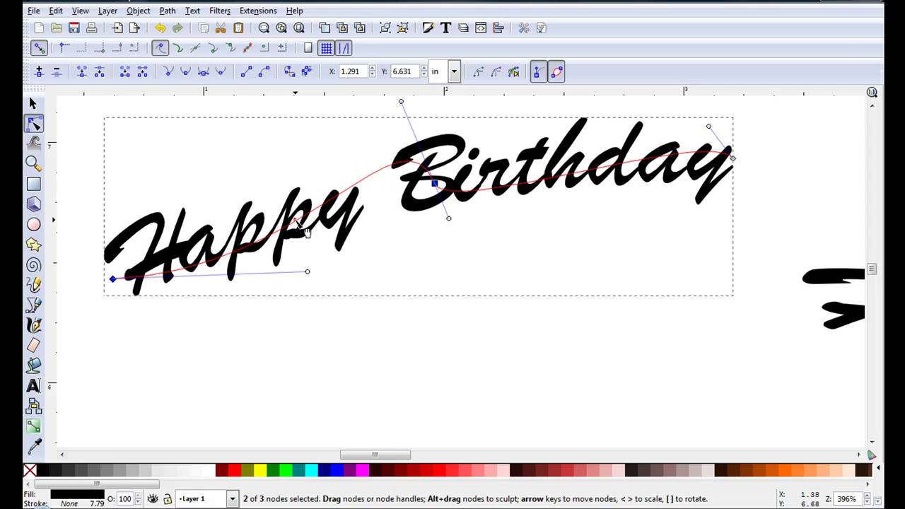
- Add a fourth point and adjust it and its handle so Birthday dips, then curls upward
{"action": "double_click", "coordinate": [297, 221]}
{"action": "left_click_drag", "start_coordinate": [298, 223], "coordinate": [305, 384]}
{"action": "left_click_drag", "start_coordinate": [301, 311], "coordinate": [195, 163]}
{"action": "left_click_drag", "start_coordinate": [447, 201], "coordinate": [501, 279]}
{"action": "left_click_drag", "start_coordinate": [446, 196], "coordinate": [447, 355]}
{"action": "left_click_drag", "start_coordinate": [444, 322], "coordinate": [535, 301]}
- Select and delete the five Happy Birthday paths to clear the page
{"action": "key", "text": "s"}
{"action": "key", "text": "5"}
{"action": "left_click", "coordinate": [39, 71]}
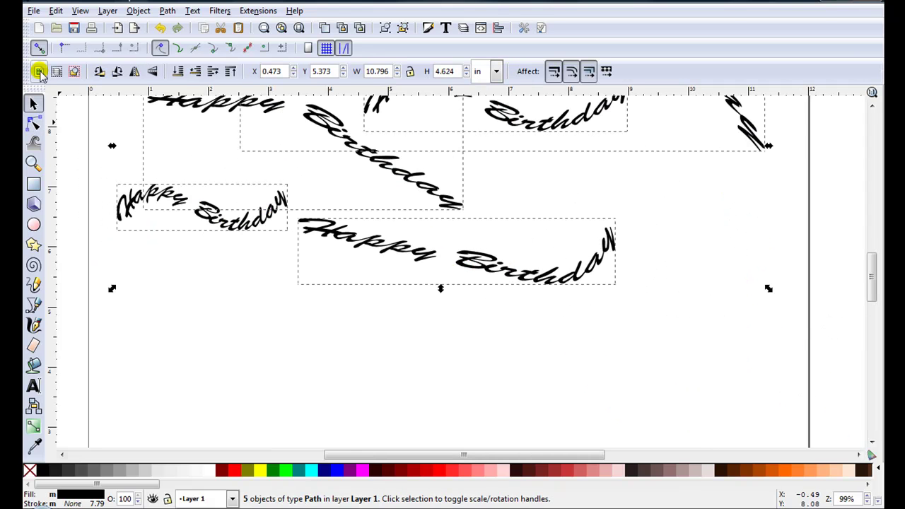
{"action": "key", "text": "Delete"}
- Type the greeting 'Merry Christmas', 'and', 'Happy New Year' in Brush Script MT
{"action": "key", "text": "t"}
{"action": "key", "text": "5"}
{"action": "left_click", "coordinate": [256, 223]}
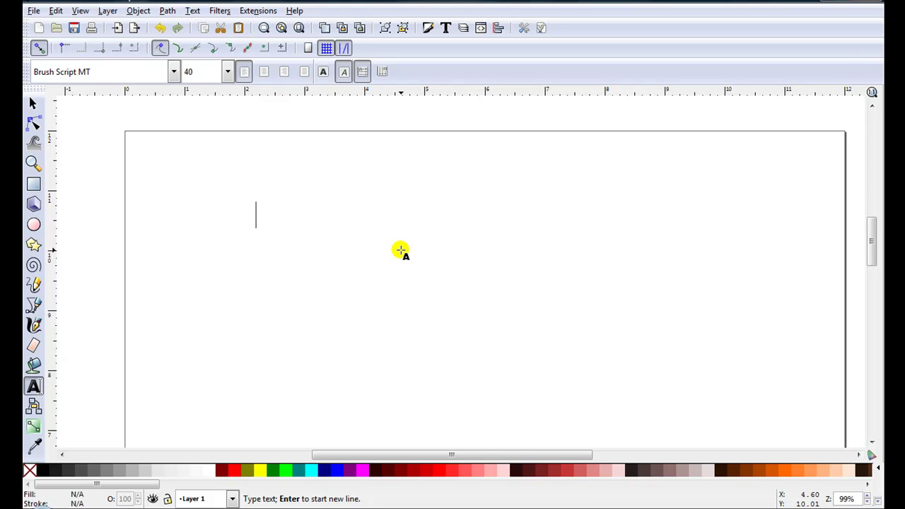
{"action": "type", "text": "Merry Christmas"}
{"action": "key", "text": "Return"}
{"action": "type", "text": "and"}
{"action": "key", "text": "Return"}
{"action": "type", "text": "Happy New Year"}
- Merge the greeting lettering into one path with Path > Union and copy it
{"action": "left_click", "coordinate": [41, 104]}
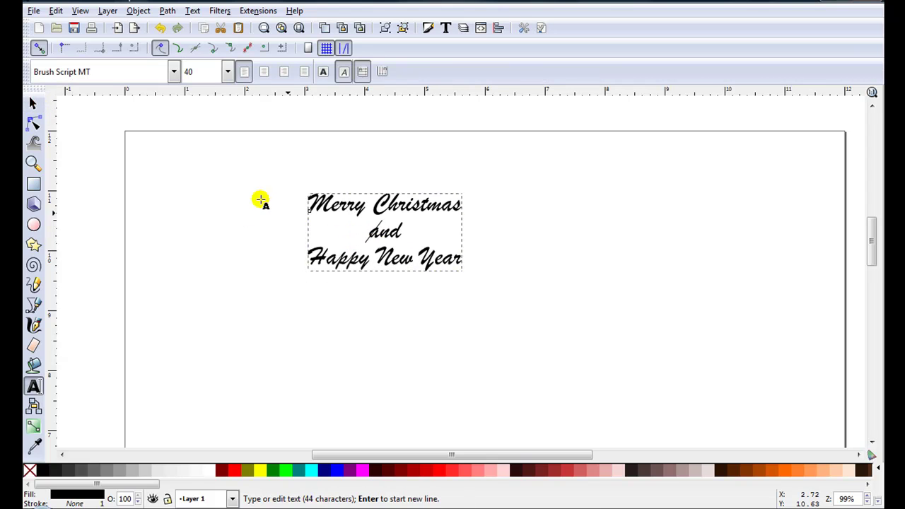
{"action": "left_click", "coordinate": [33, 104]}
{"action": "key", "text": "plus"}
{"action": "left_click", "coordinate": [168, 10]}
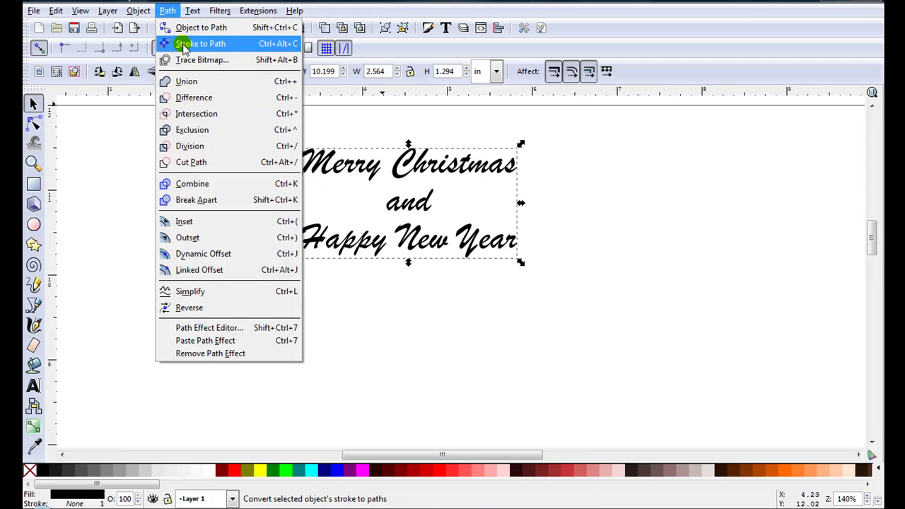
{"action": "left_click", "coordinate": [192, 83]}
{"action": "right_click", "coordinate": [405, 206]}
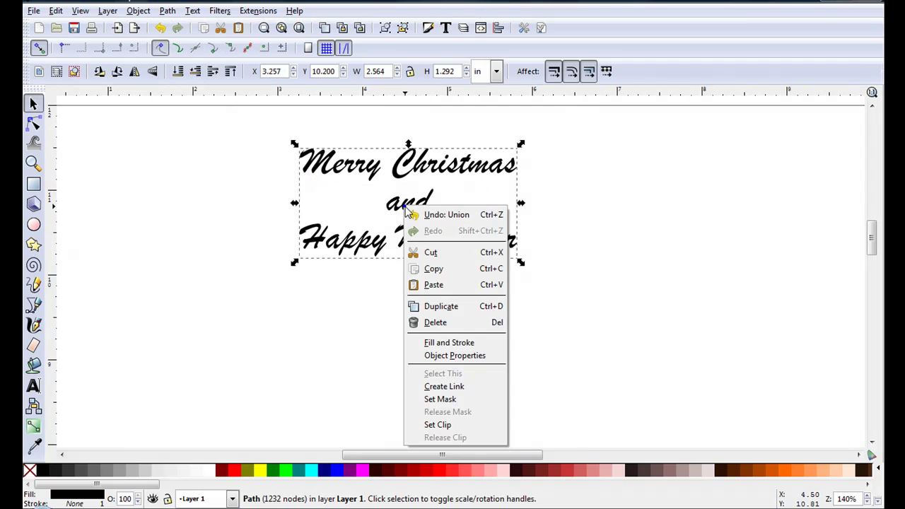
{"action": "left_click", "coordinate": [447, 269]}
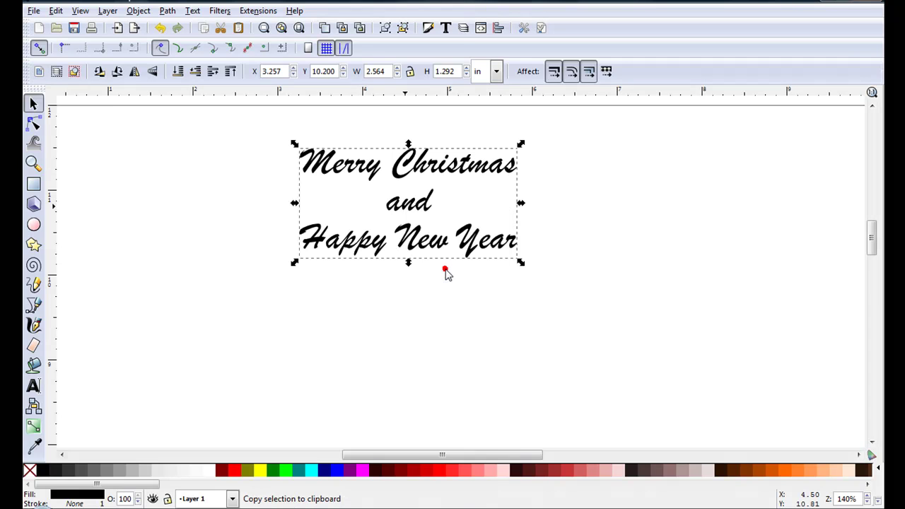
- Delete the lettering and draw a Spiro pencil curve carrying the copied greeting shape
{"action": "key", "text": "Delete"}
{"action": "key", "text": "F6"}
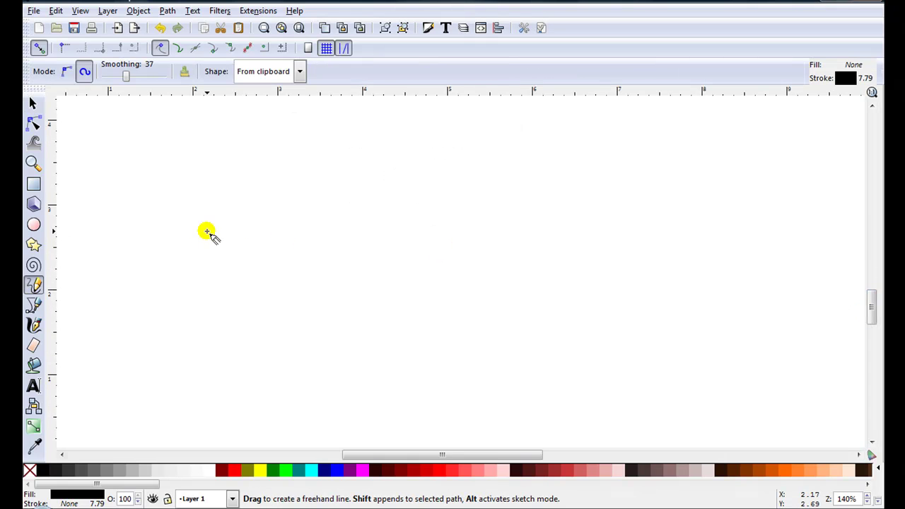
{"action": "left_click_drag", "start_coordinate": [101, 250], "coordinate": [566, 219]}
{"action": "mouse_move", "coordinate": [235, 314]}
{"action": "left_mouse_down"}
{"action": "mouse_move", "coordinate": [514, 295]}
{"action": "mouse_move", "coordinate": [702, 309]}
{"action": "left_mouse_up"}
{"action": "left_click", "coordinate": [34, 103]}
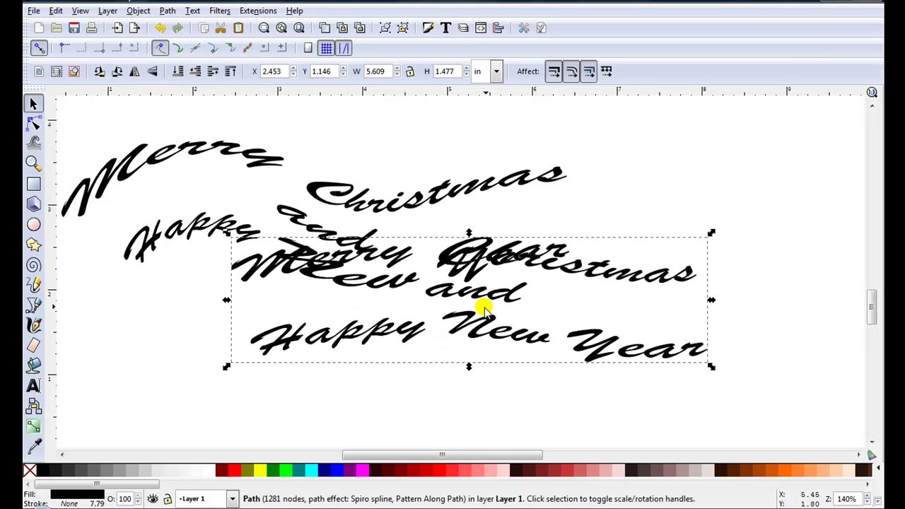
- Bend the curved greeting into a wide V and move it left on the page
{"action": "left_click_drag", "start_coordinate": [483, 308], "coordinate": [502, 403]}
{"action": "scroll", "coordinate": [502, 403], "scroll_direction": "down", "scroll_amount": 5}
{"action": "left_click_drag", "start_coordinate": [466, 230], "coordinate": [417, 229]}
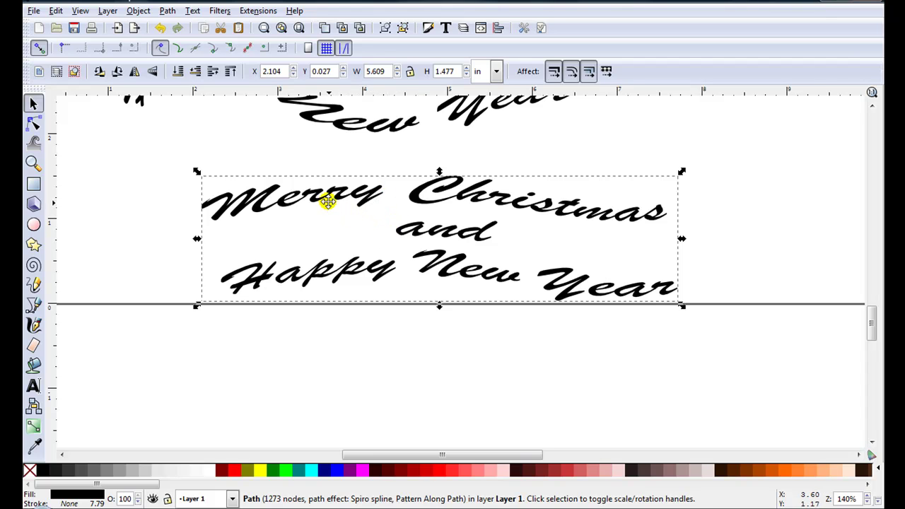
{"action": "left_click_drag", "start_coordinate": [328, 200], "coordinate": [283, 182]}
{"action": "key", "text": "p"}
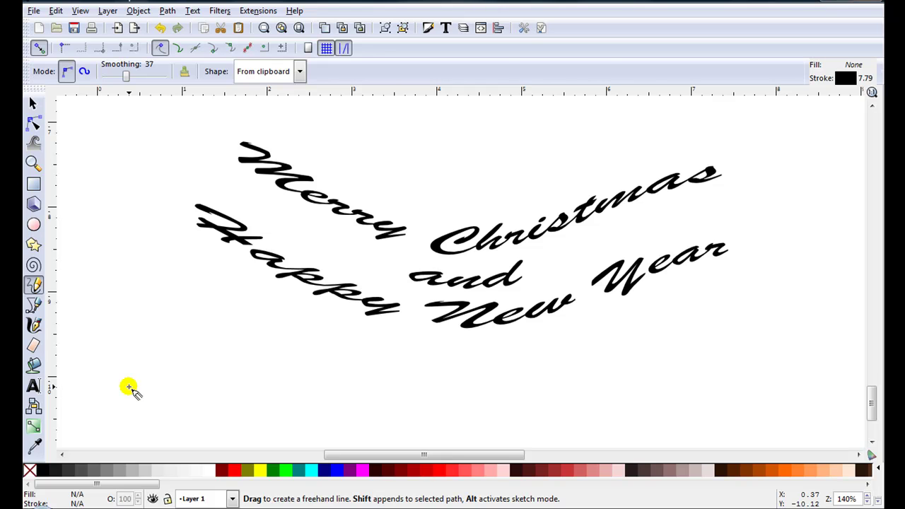
- Convert the curved greeting's path effect into a plain path with Path > Object to Path
{"action": "left_click", "coordinate": [33, 104]}
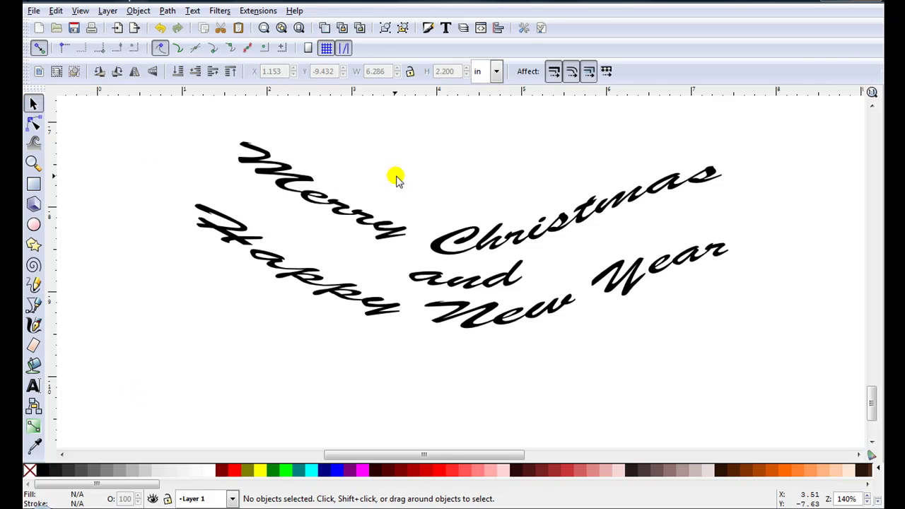
{"action": "double_click", "coordinate": [377, 218]}
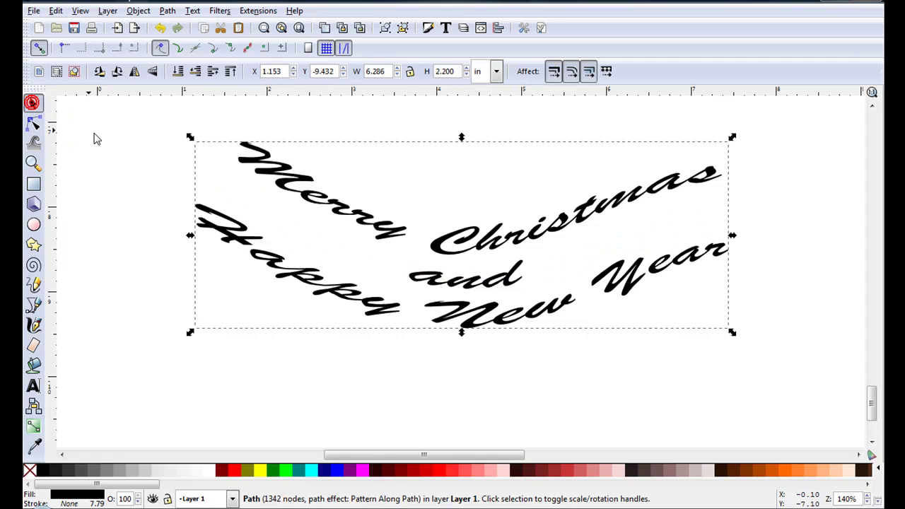
{"action": "left_click", "coordinate": [167, 11]}
{"action": "left_click", "coordinate": [180, 27]}
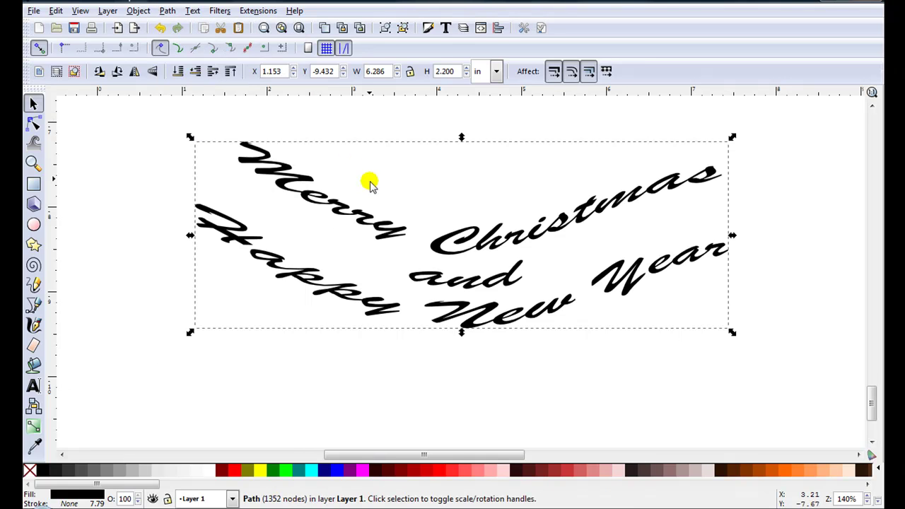
{"action": "double_click", "coordinate": [234, 227]}
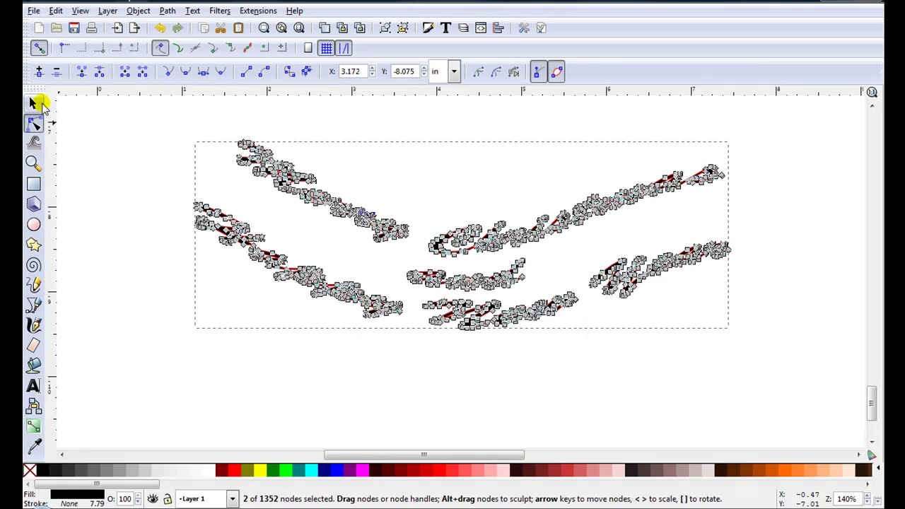
- Check the resulting 1352-node path and clear the selection
{"action": "left_click", "coordinate": [33, 104]}
{"action": "scroll", "coordinate": [515, 262], "scroll_direction": "up", "scroll_amount": 2}
{"action": "scroll", "coordinate": [515, 259], "scroll_direction": "down", "scroll_amount": 2}
{"action": "scroll", "coordinate": [531, 265], "scroll_direction": "up", "scroll_amount": 2}
{"action": "scroll", "coordinate": [397, 264], "scroll_direction": "down", "scroll_amount": 3}
{"action": "left_click", "coordinate": [195, 297]}
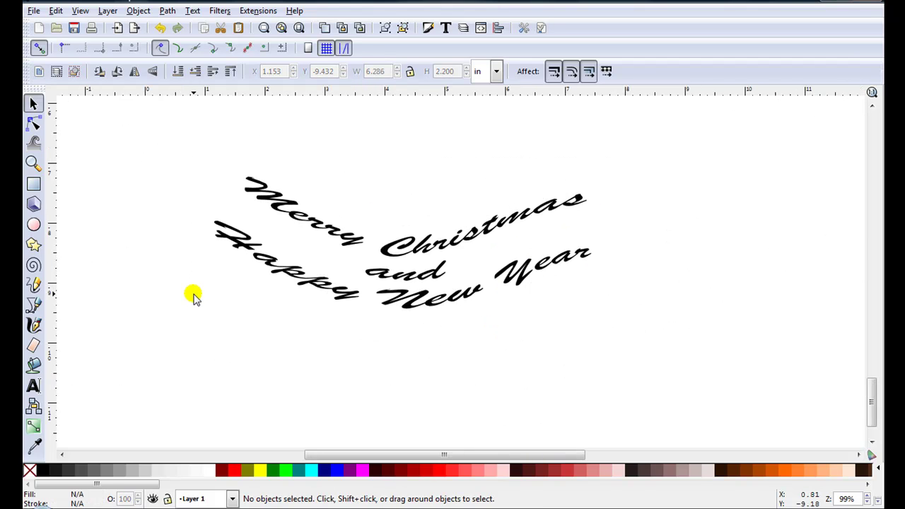
{"action": "scroll", "coordinate": [193, 297], "scroll_direction": "up", "scroll_amount": 1}
{"action": "key", "text": "ctrl+a"}
{"action": "left_click", "coordinate": [434, 350]}
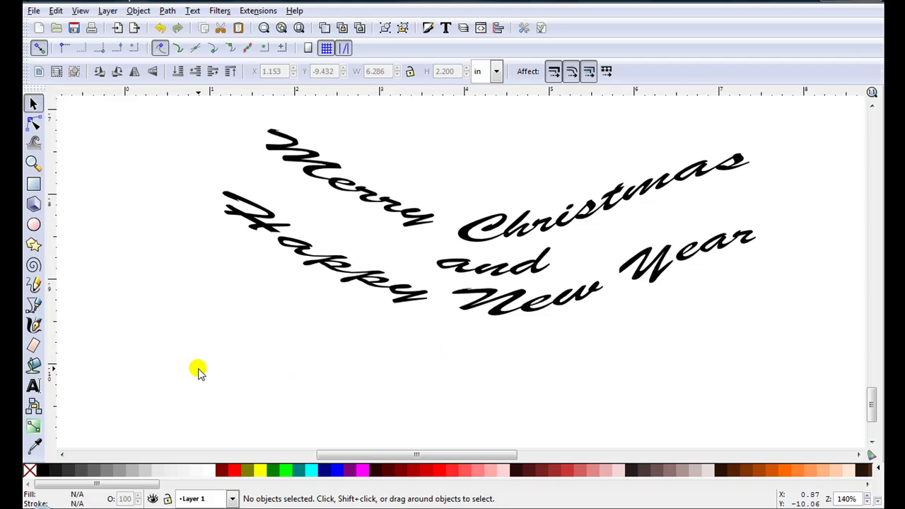